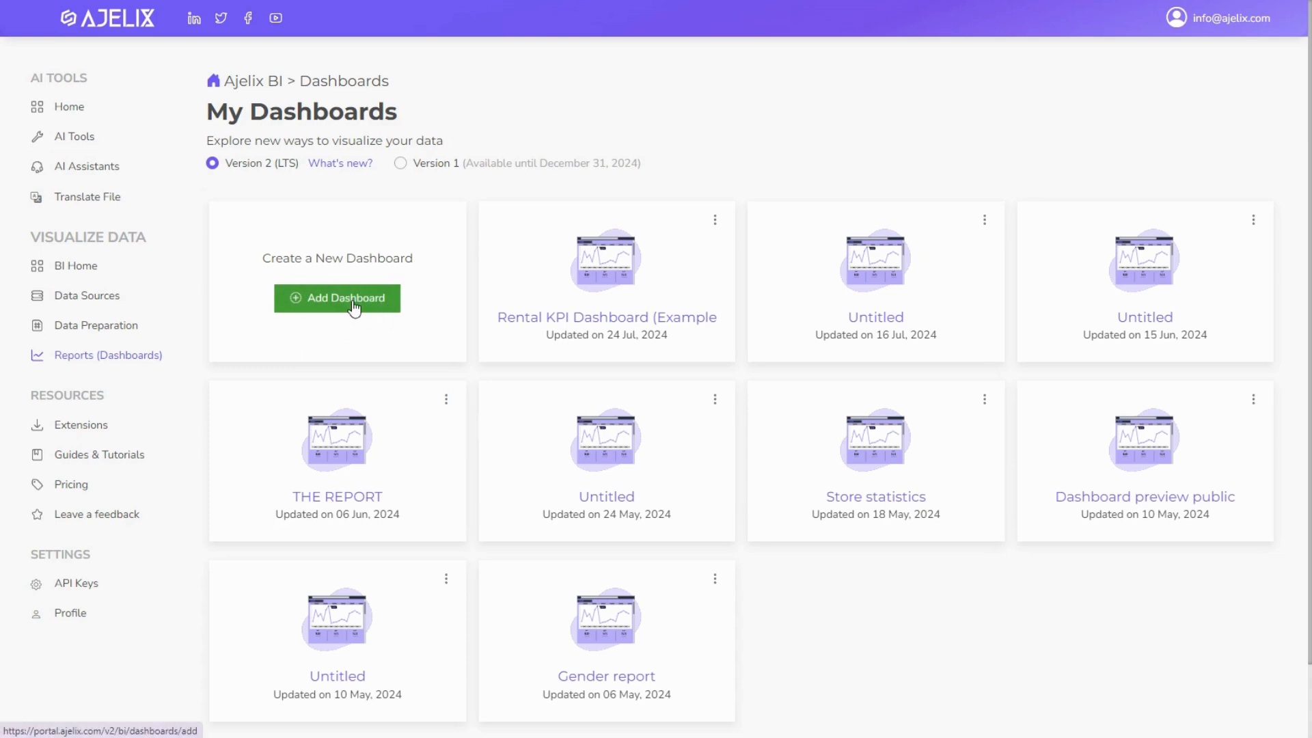
Create a new dashboard and look through its element settings, report settings and AI chat.
left_click(362, 308)
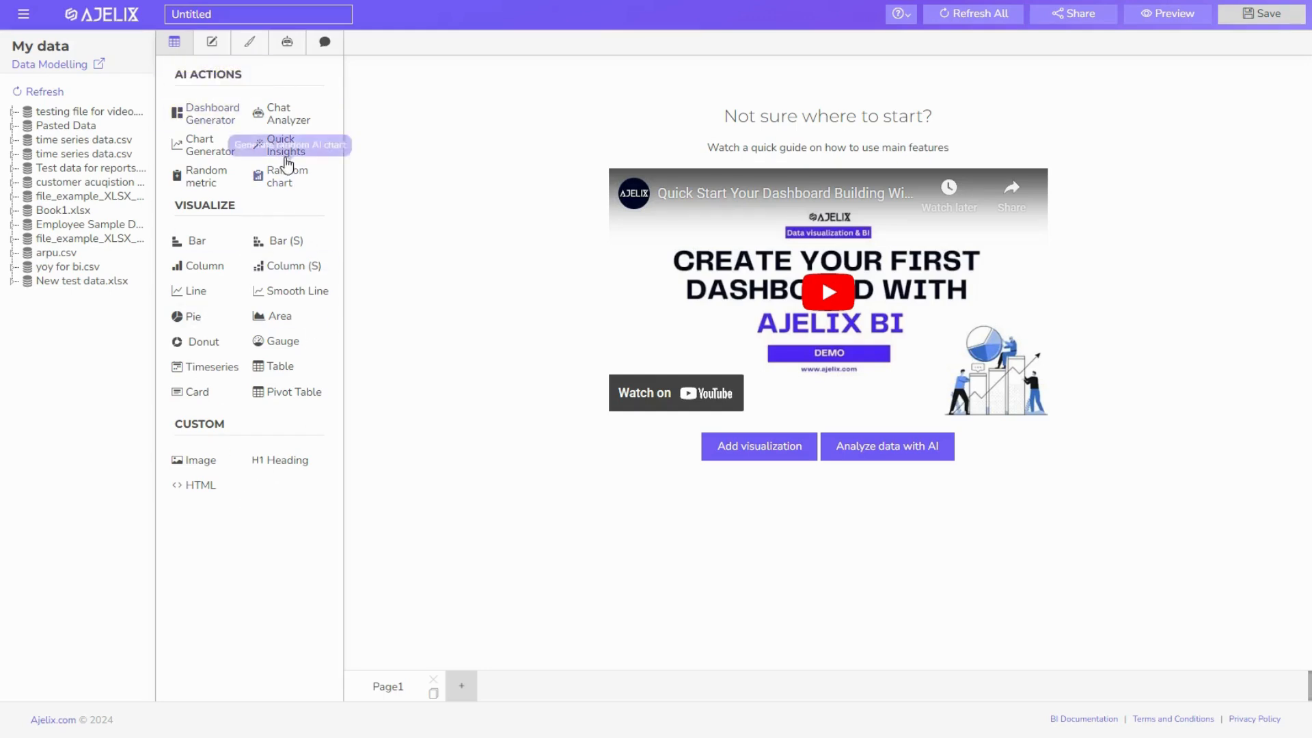
left_click(212, 42)
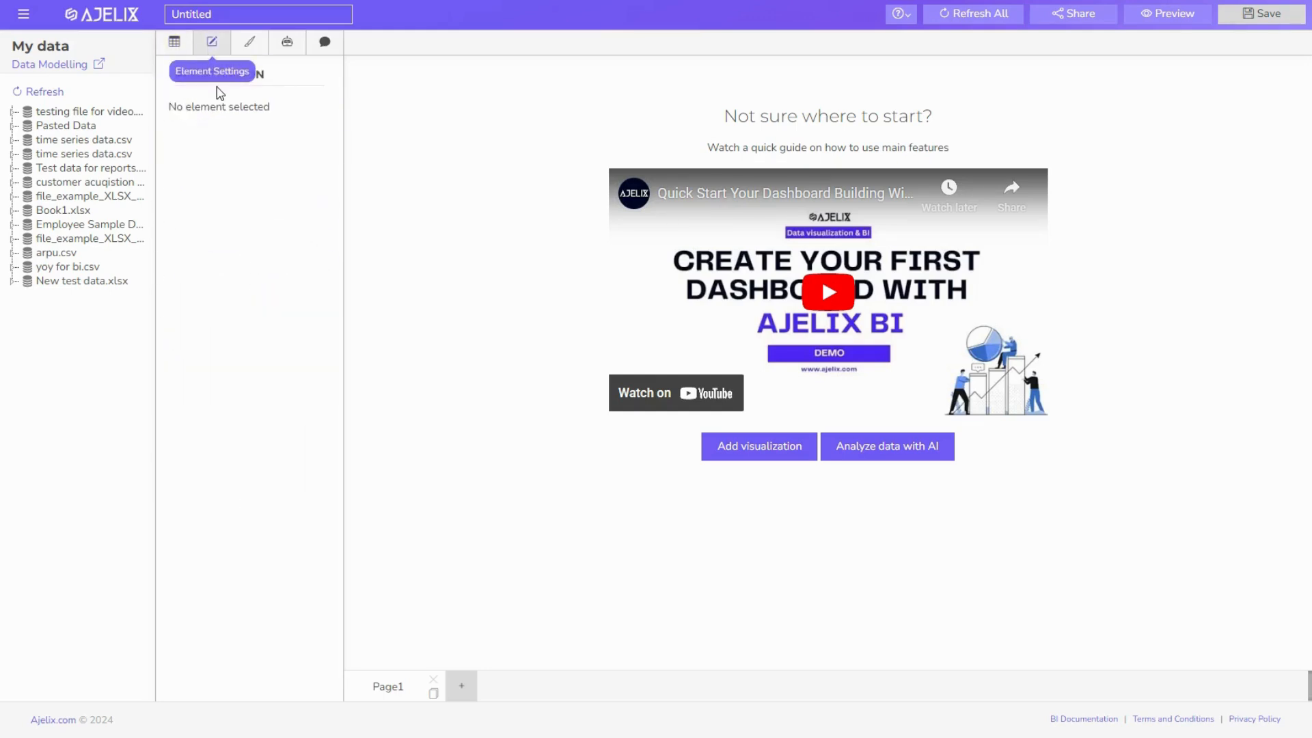
left_click(249, 43)
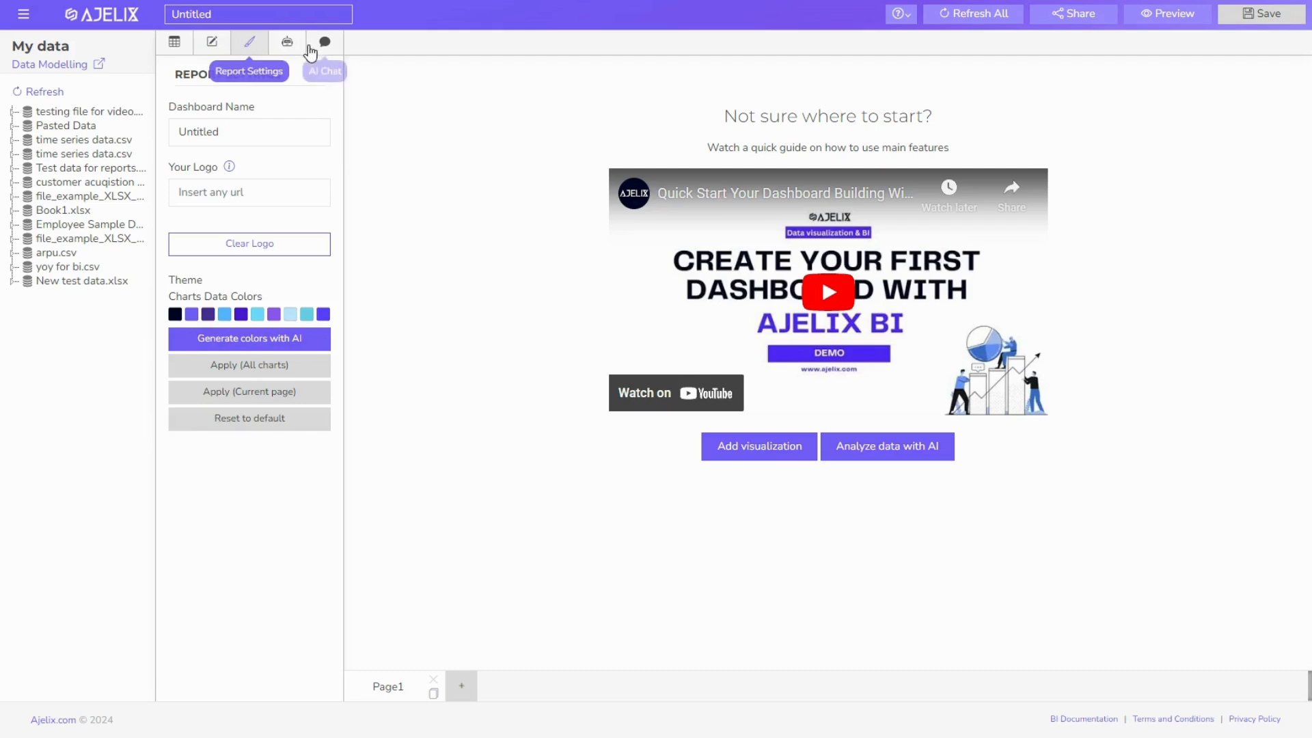
left_click(270, 46)
left_click(324, 42)
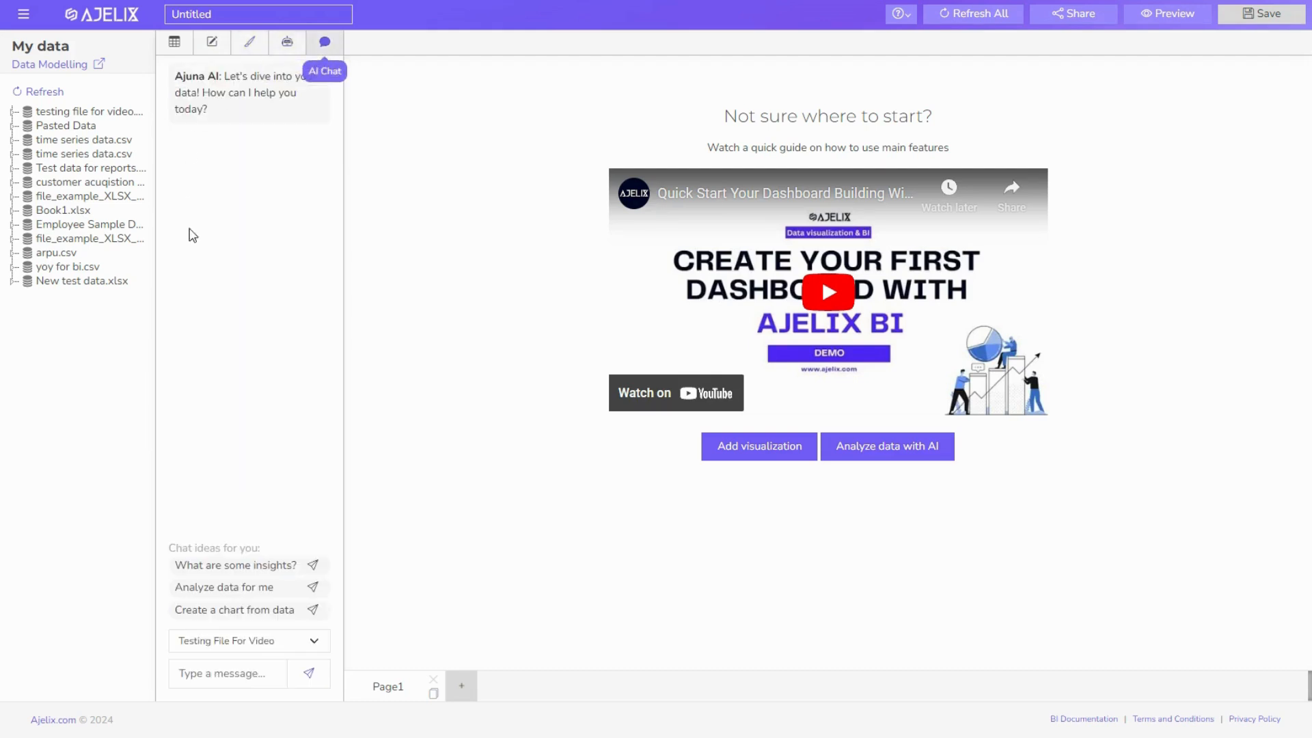
left_click(175, 42)
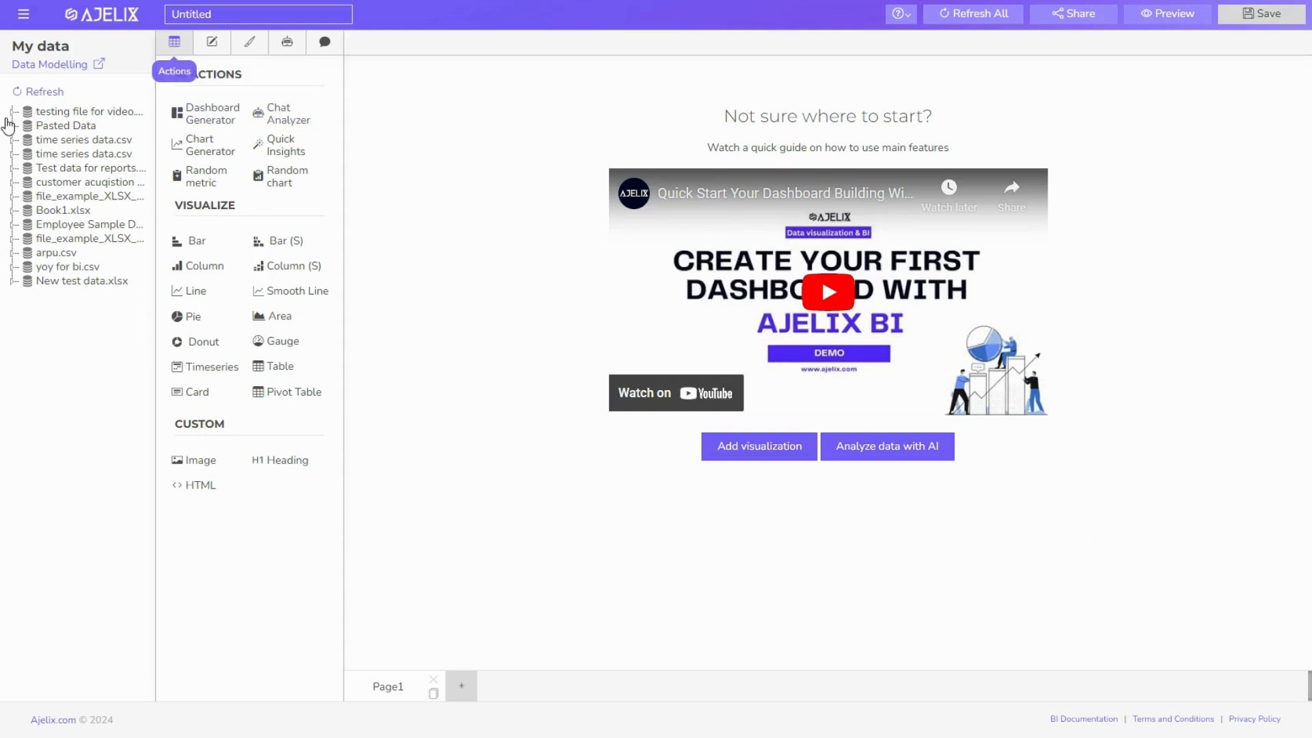
Create a chart from the testing file with Month on the X axis and summed Profit on the Y axis, and enlarge it.
left_click(12, 114)
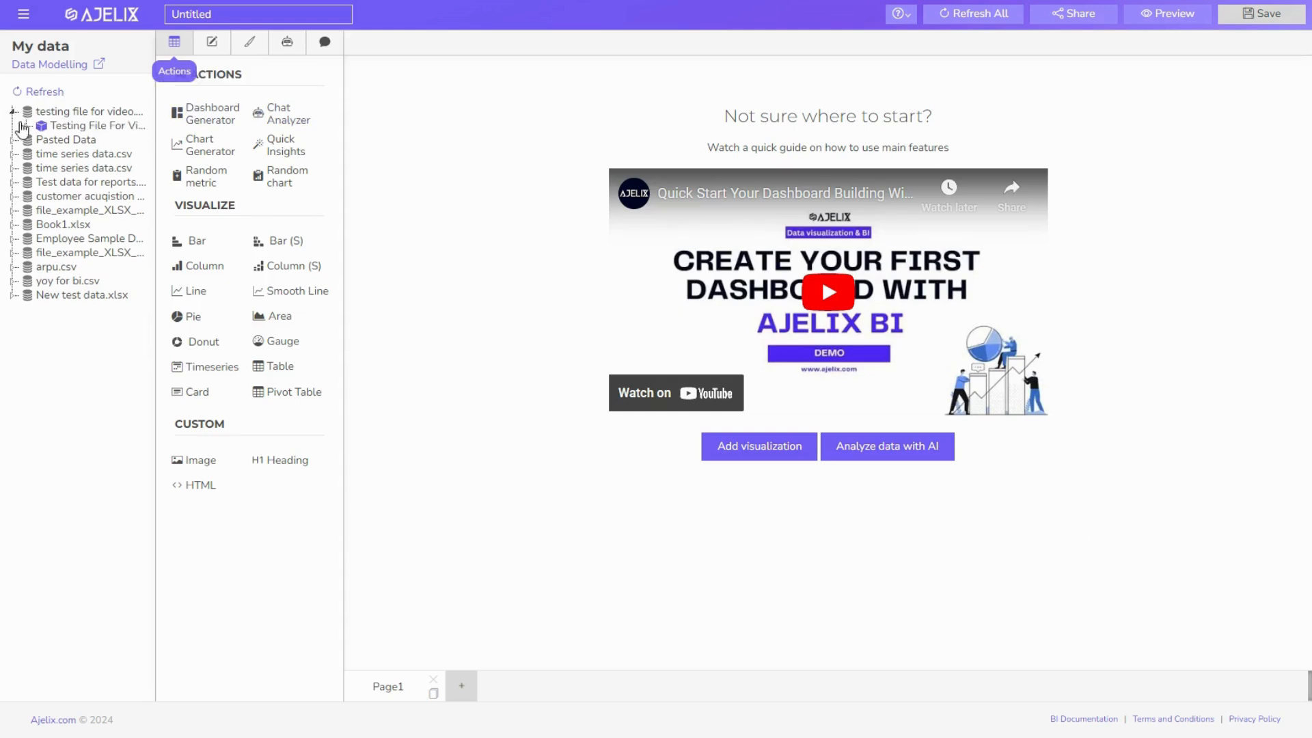
left_click(27, 125)
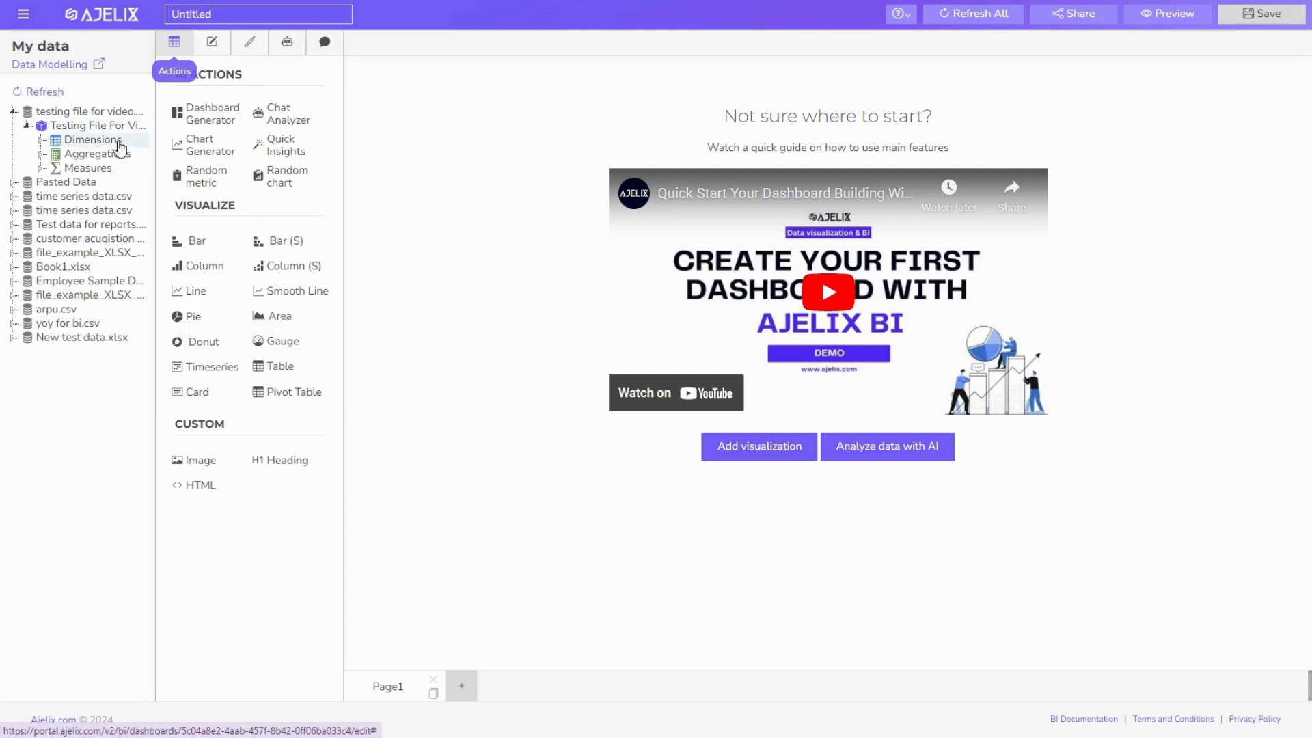
left_click(41, 139)
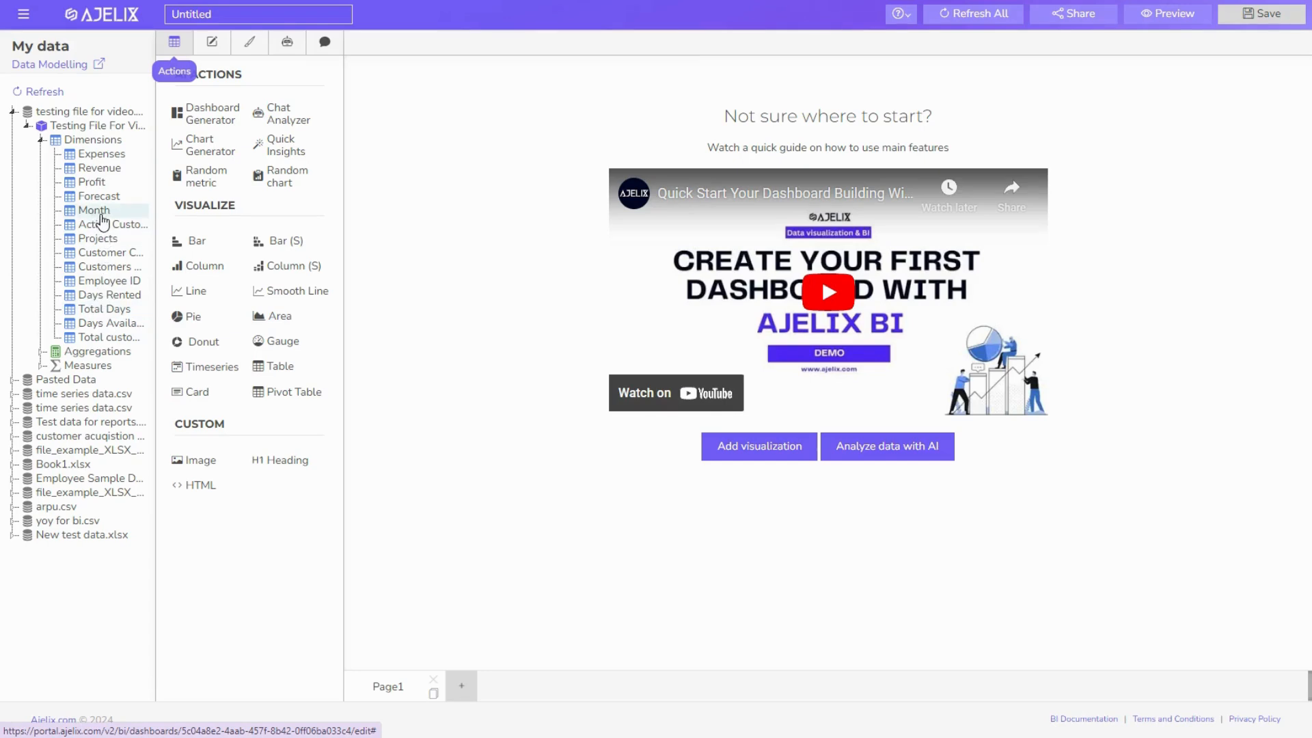
left_click(41, 351)
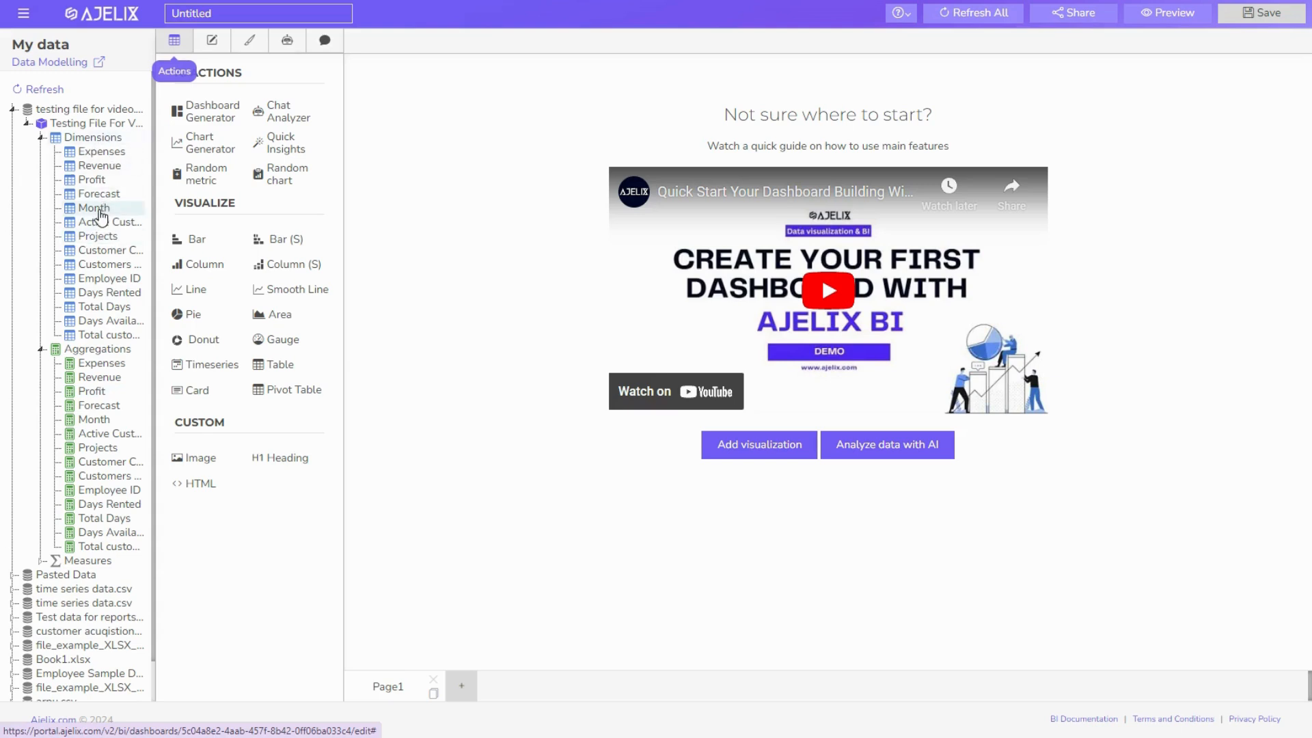
left_click(100, 210)
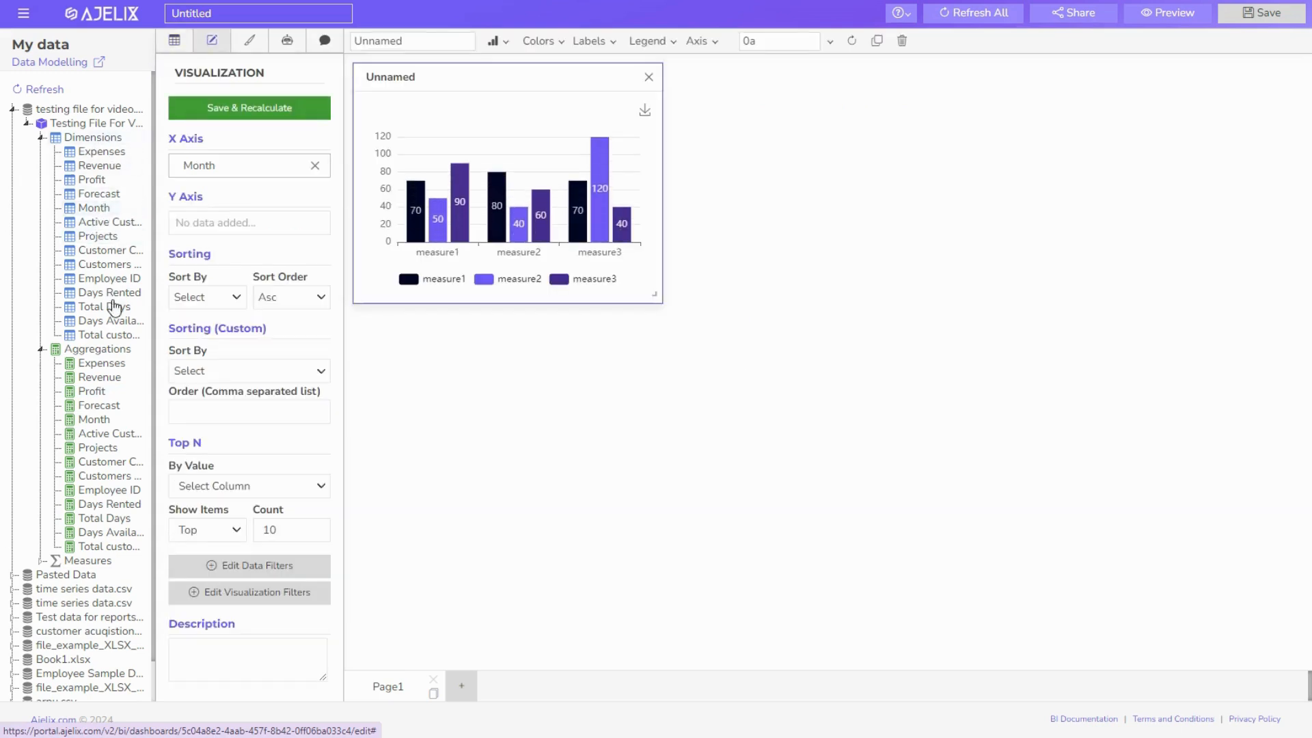
left_click(107, 393)
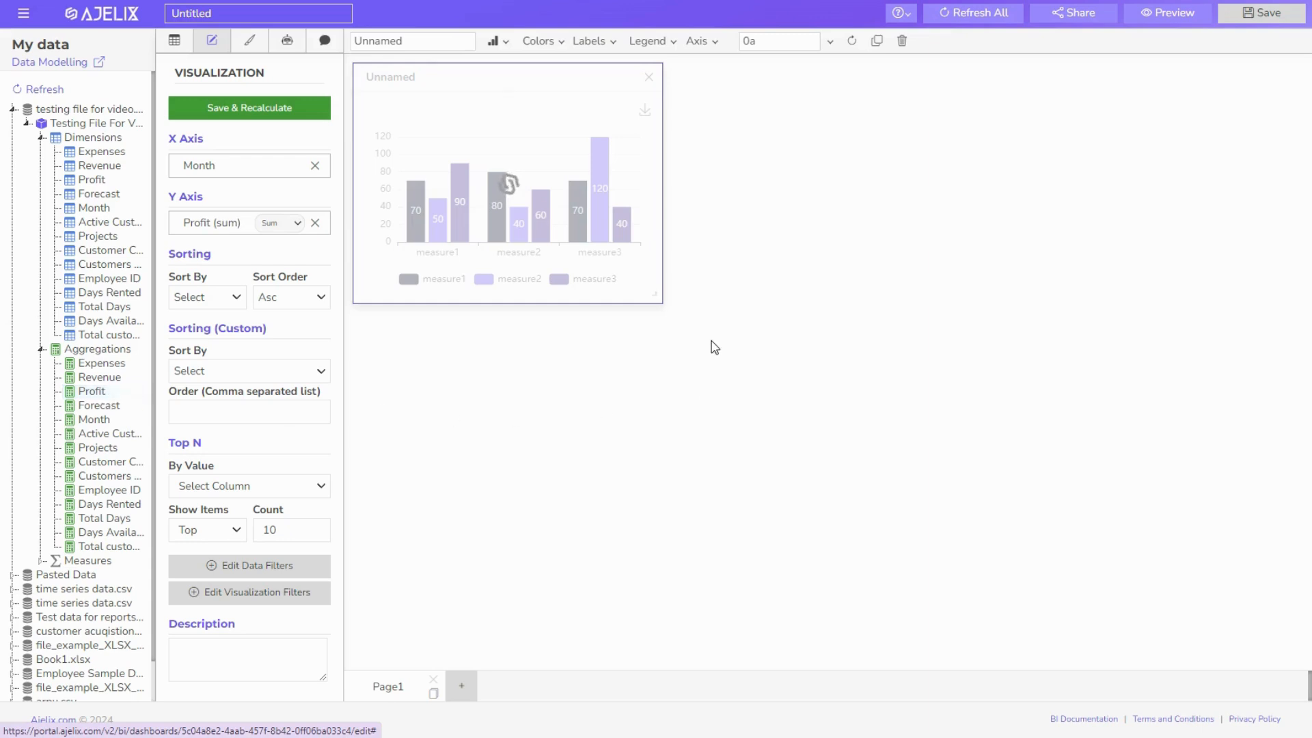
left_click_drag(658, 295, 1078, 414)
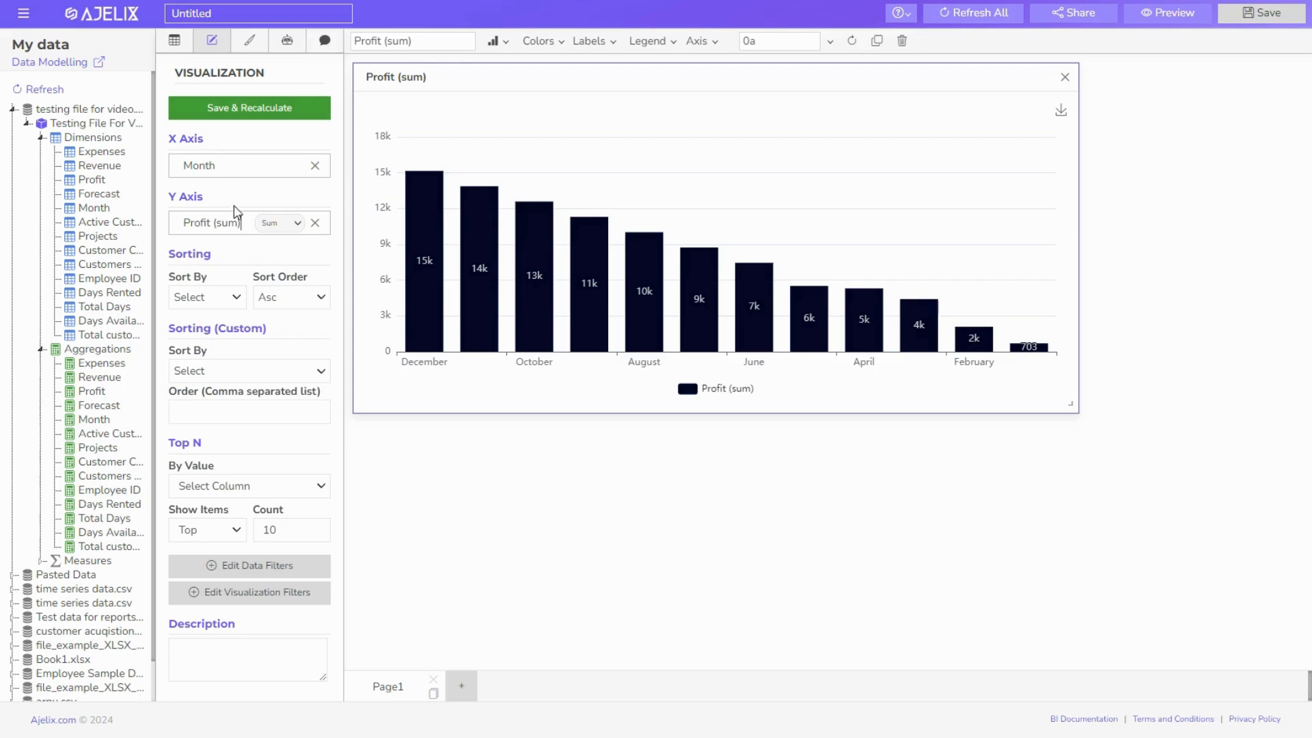
Rename the Y-axis measure to Profit and review its aggregation options.
key("BackSpace")
left_click(272, 227)
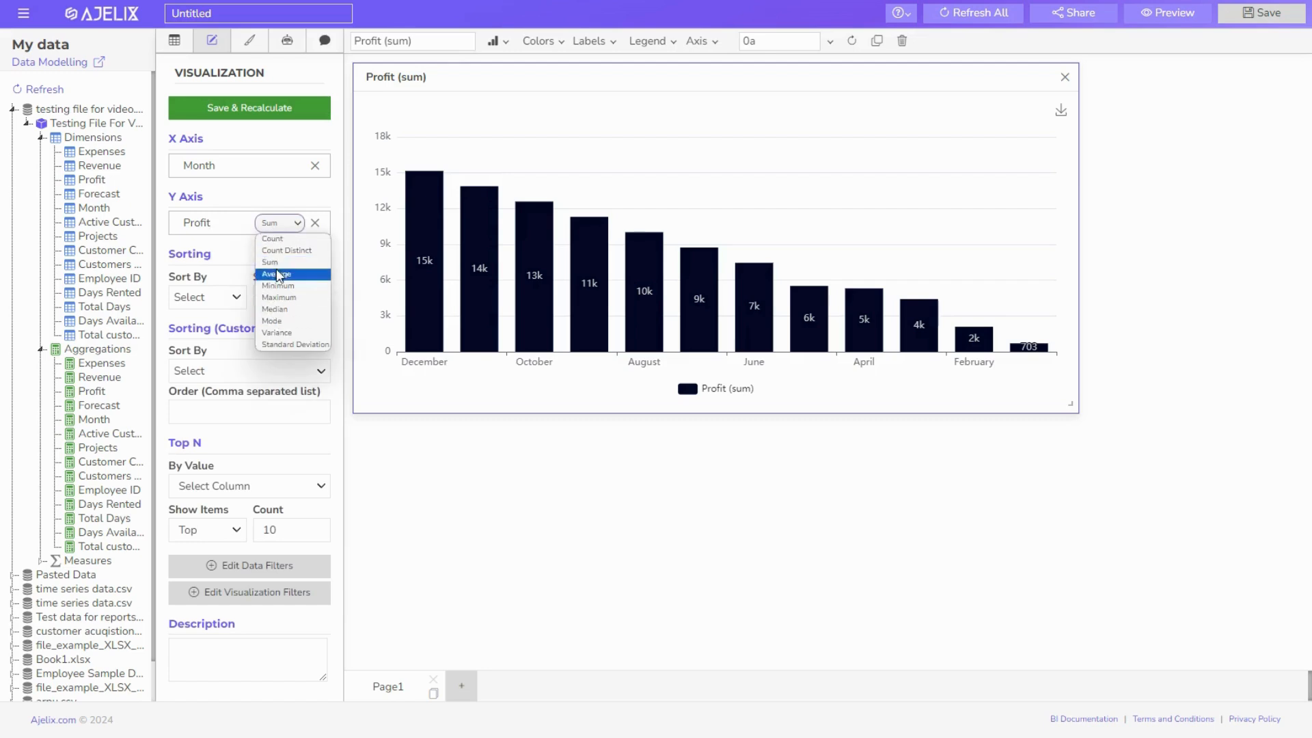
left_click(279, 223)
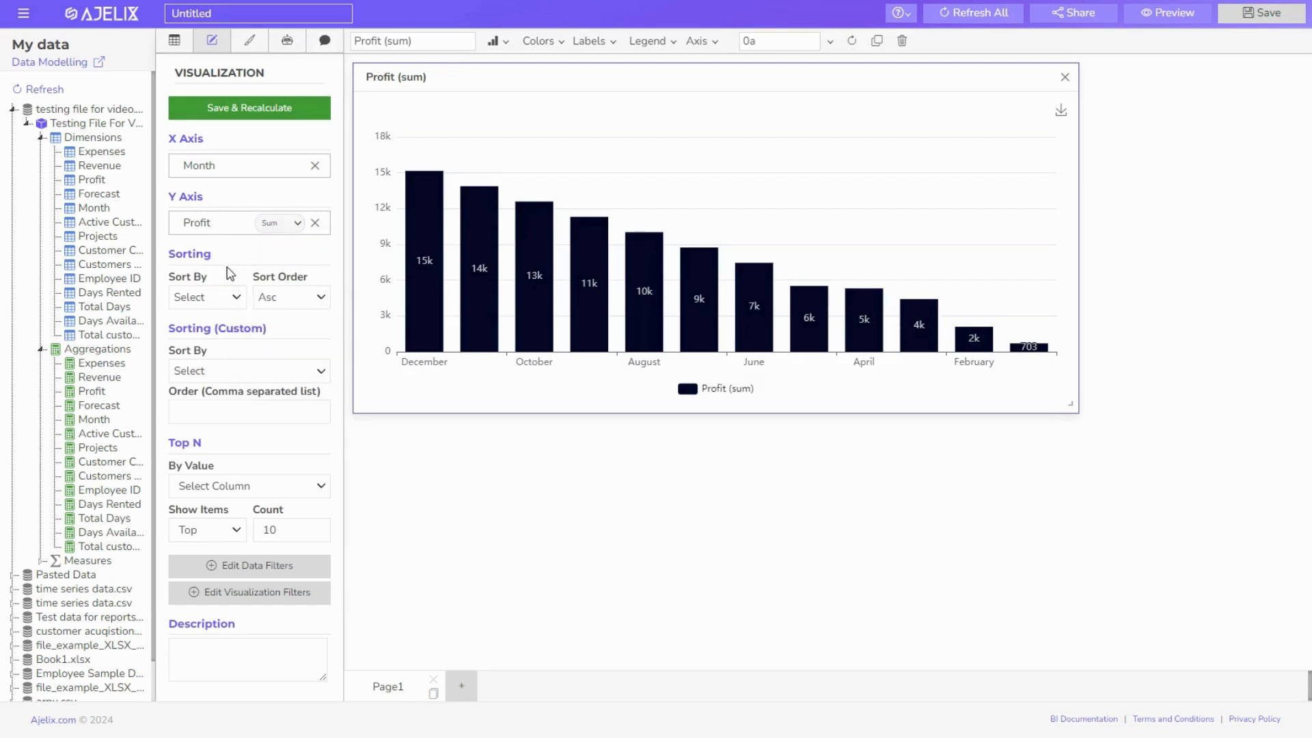
Sort the chart by Profit in descending order.
left_click(218, 301)
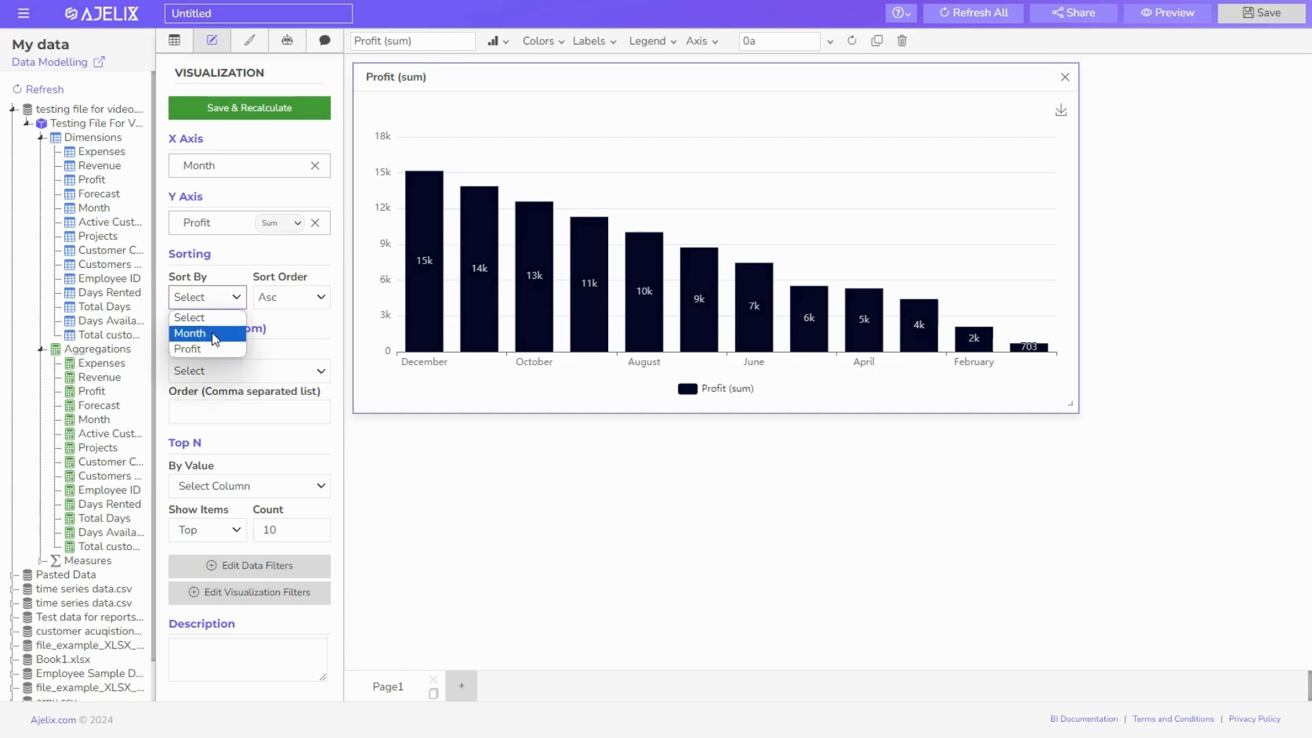
left_click(214, 333)
left_click(232, 296)
left_click(211, 348)
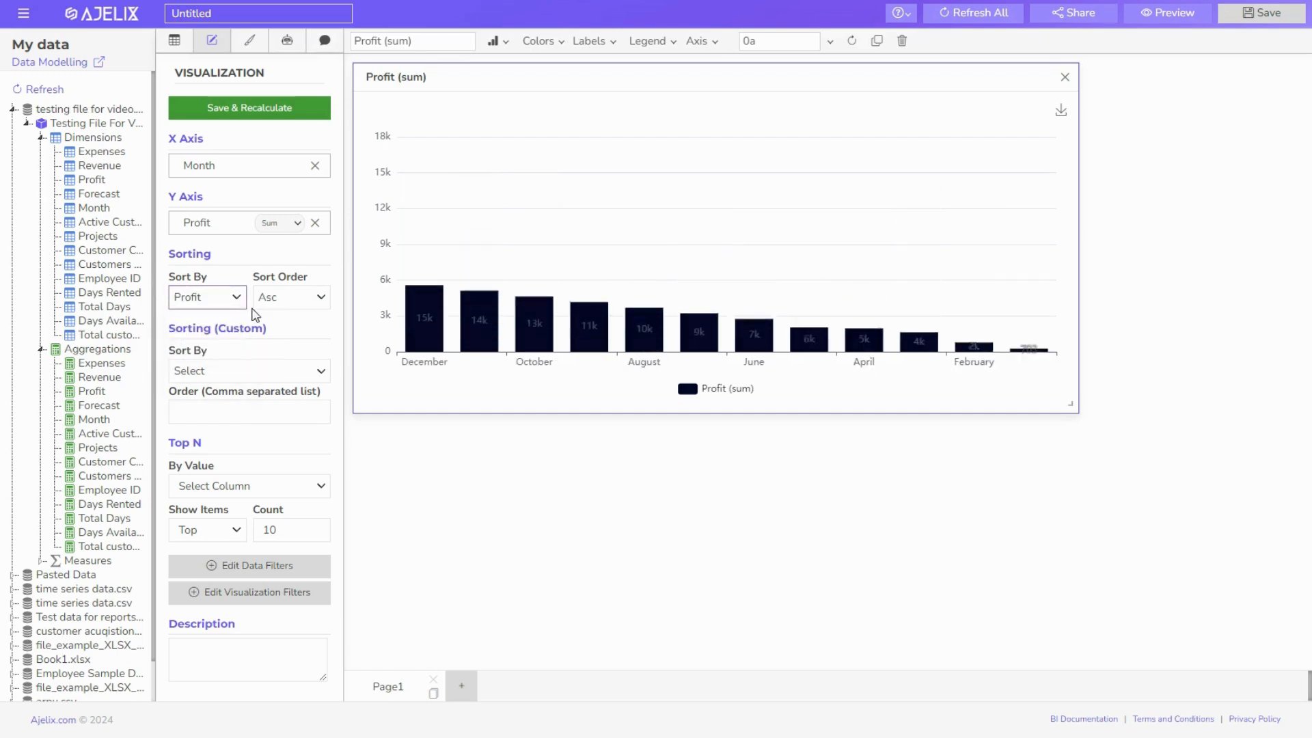
left_click(263, 296)
left_click(269, 347)
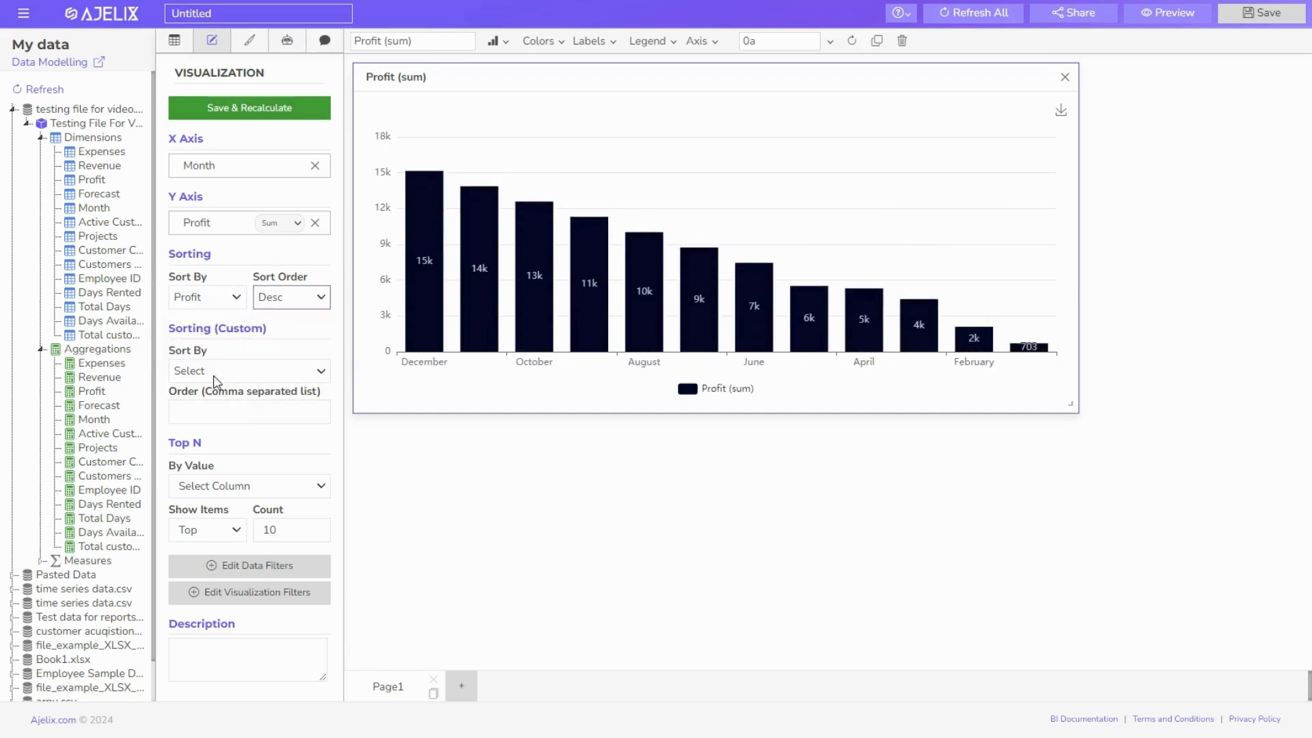
Apply a custom sort by Month with the order January, February and recalculate the chart.
left_click(250, 378)
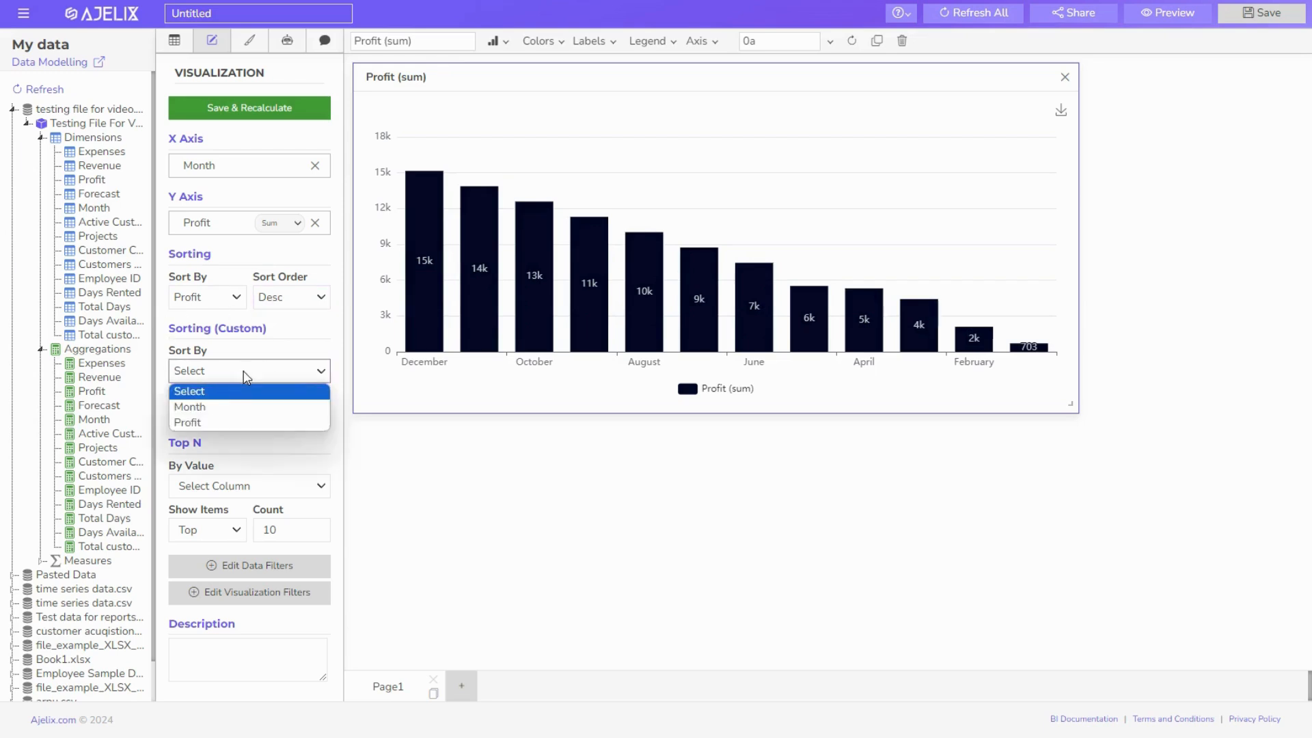
left_click(213, 407)
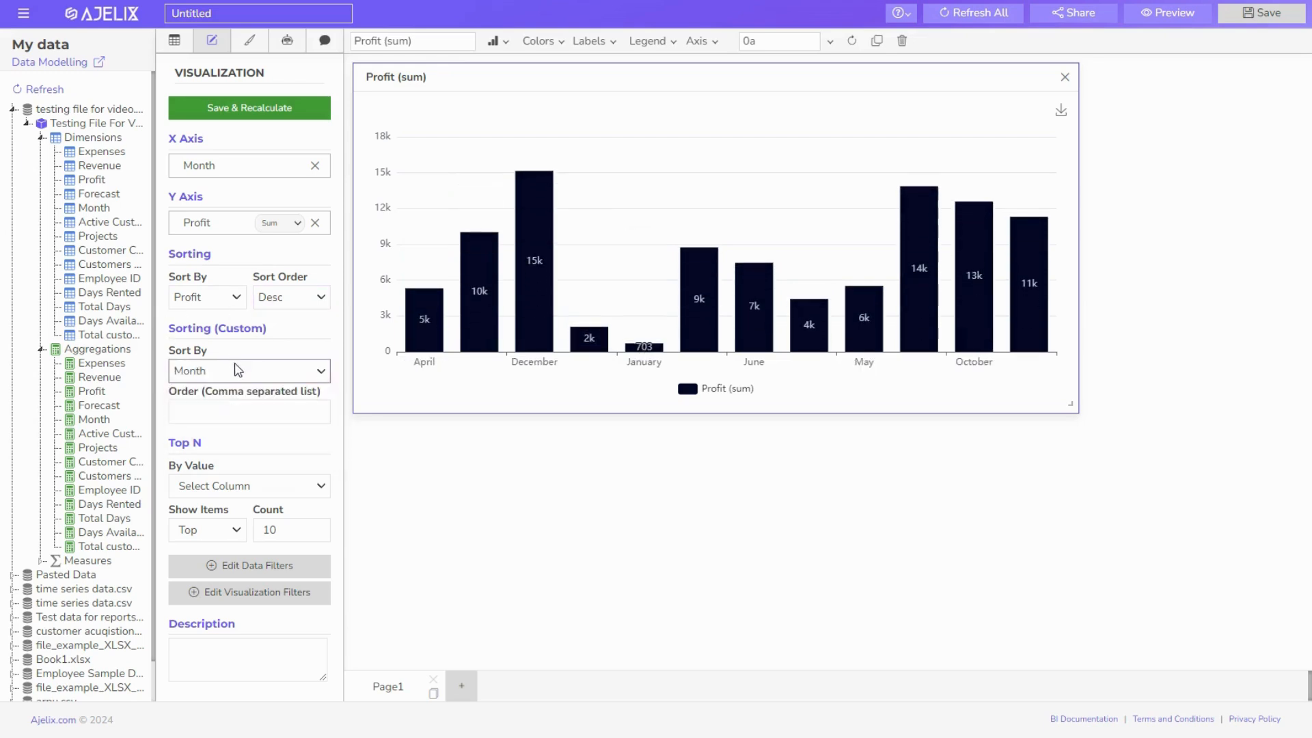
left_click(228, 376)
left_click(205, 404)
left_click(202, 410)
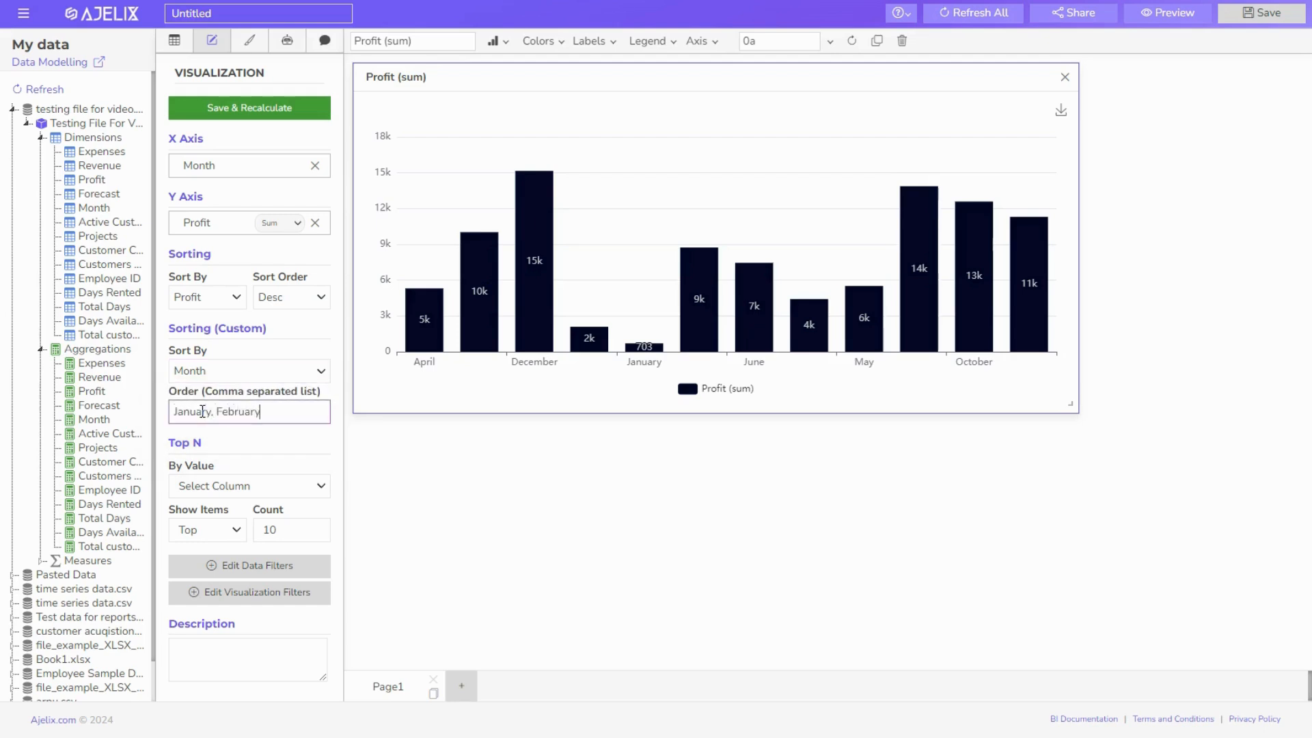
left_click(280, 111)
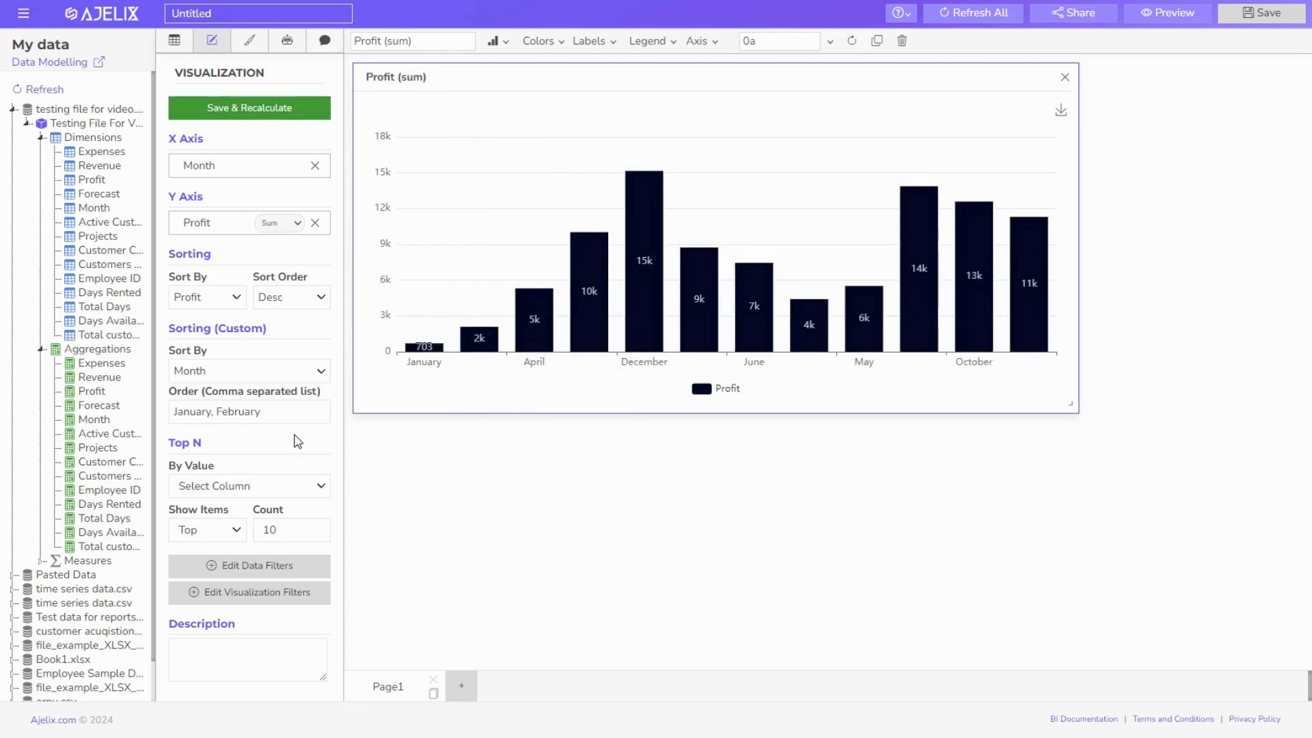
Limit the chart to the top 3 items by Profit and recalculate it.
left_click(276, 488)
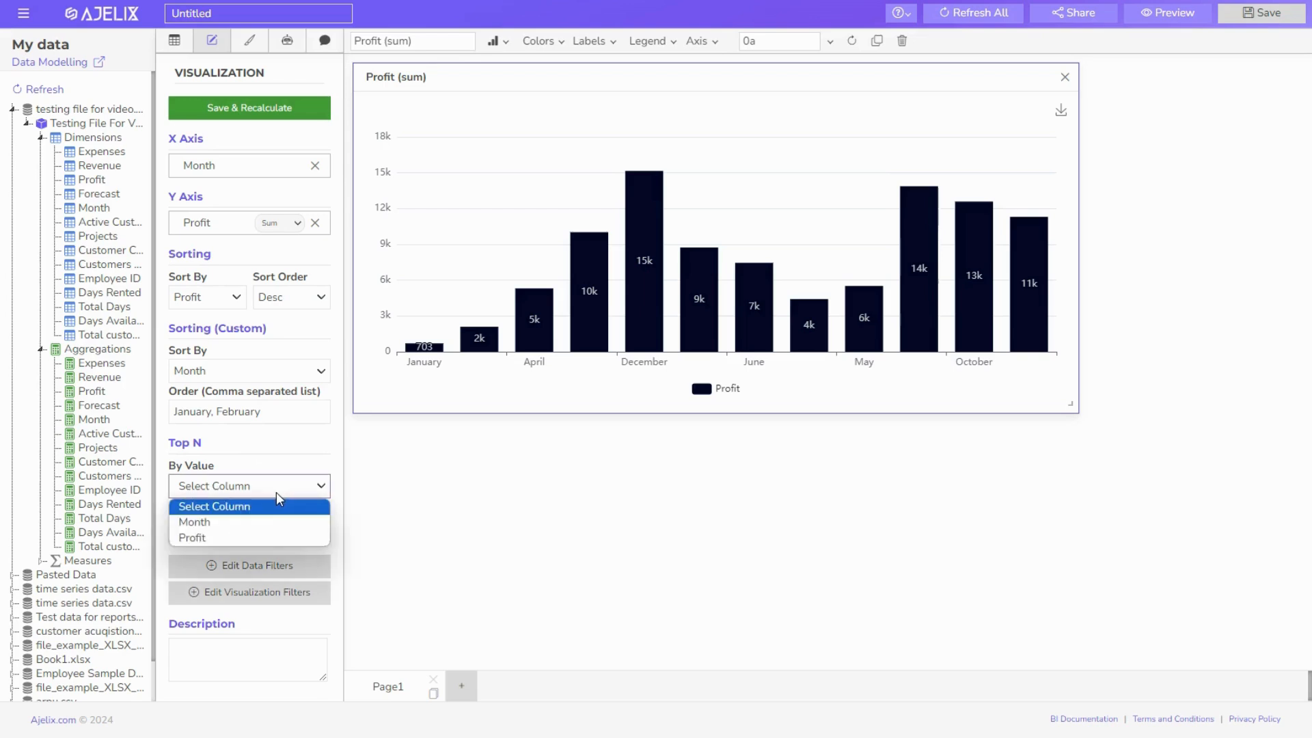
left_click(198, 535)
double_click(261, 527)
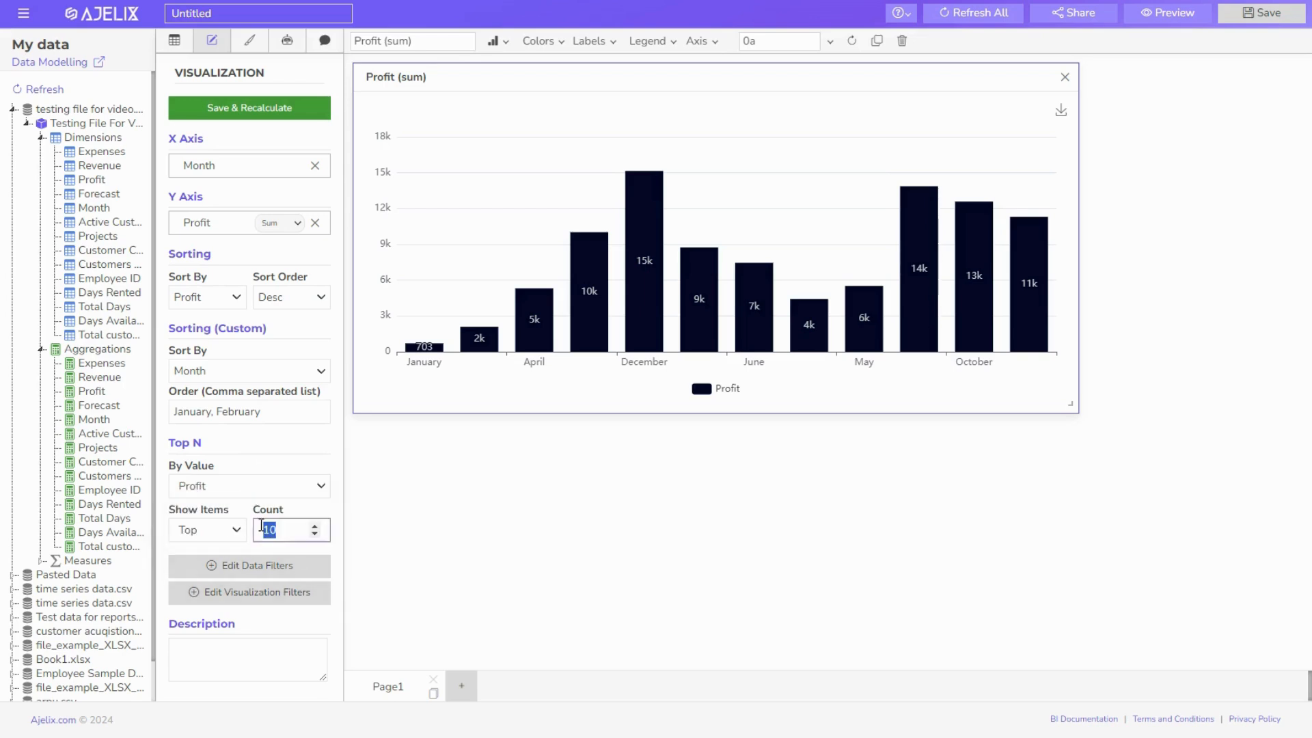
type("3")
left_click(227, 109)
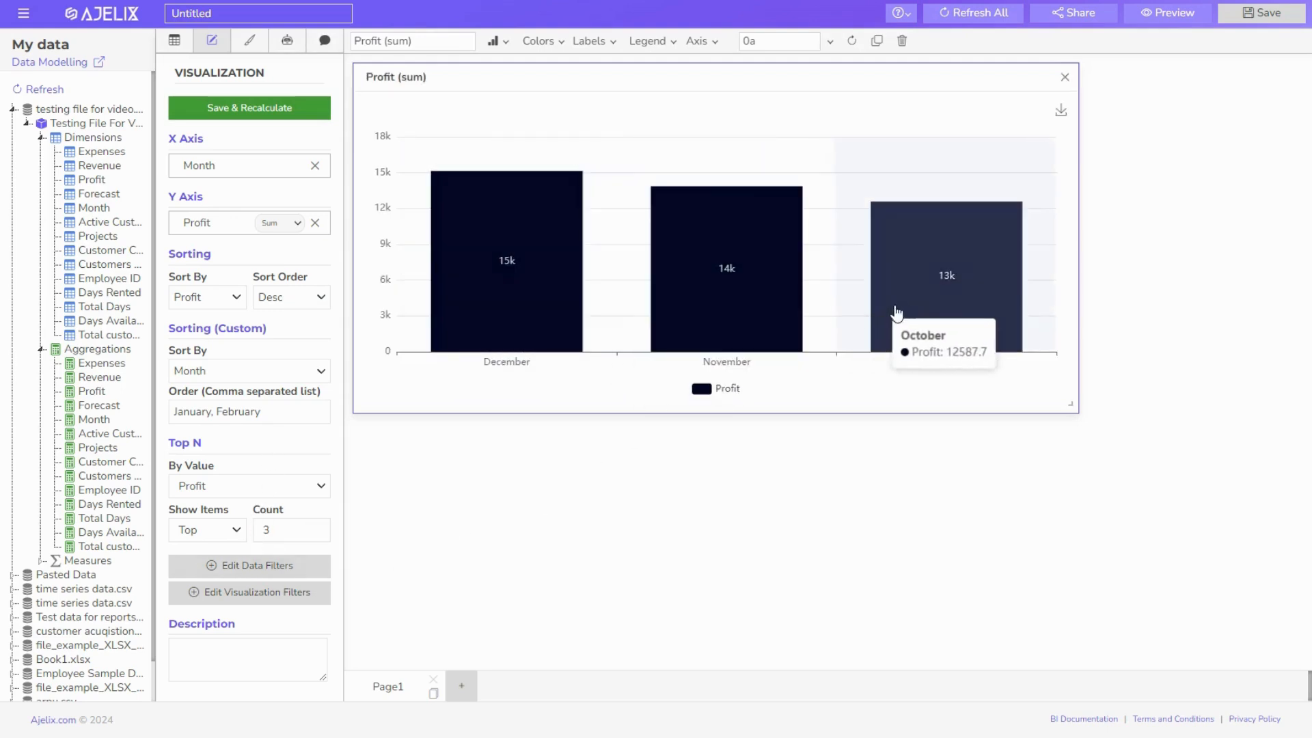
Clear the column used for the Top N limit and recalculate the chart.
left_click(254, 486)
left_click(250, 502)
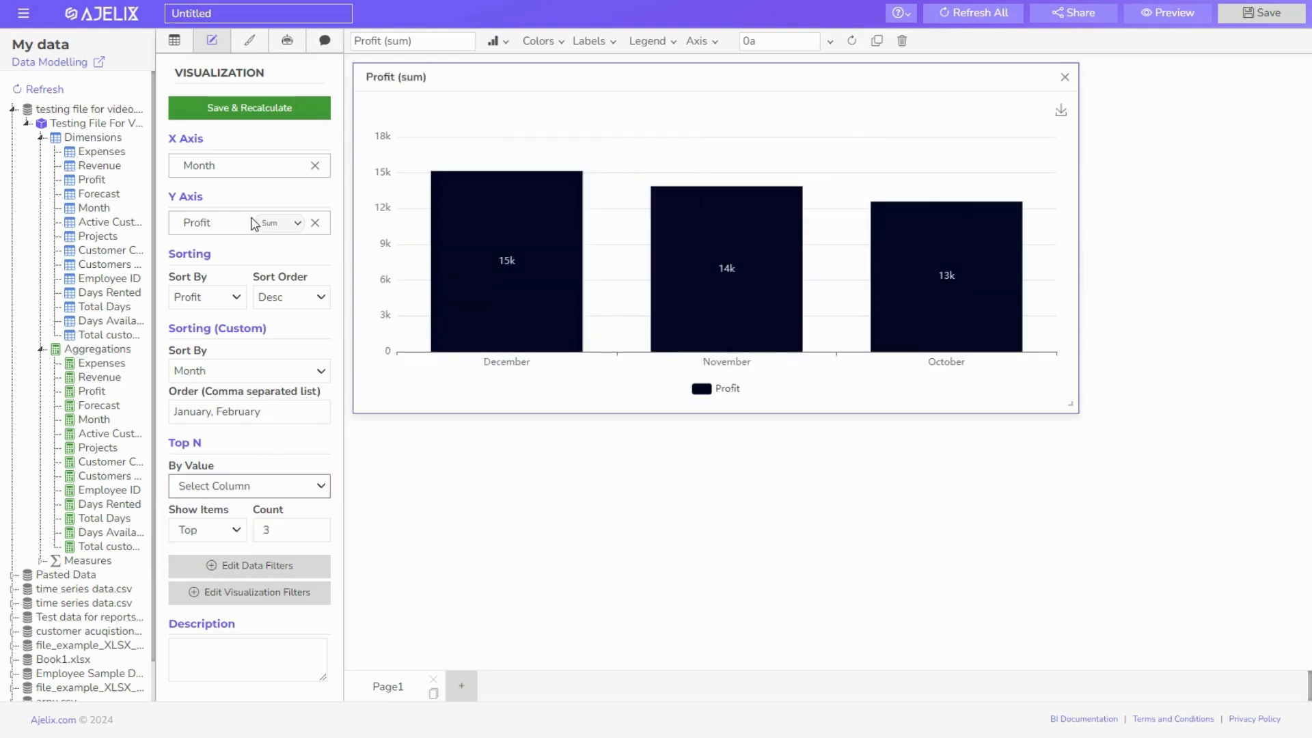
left_click(239, 110)
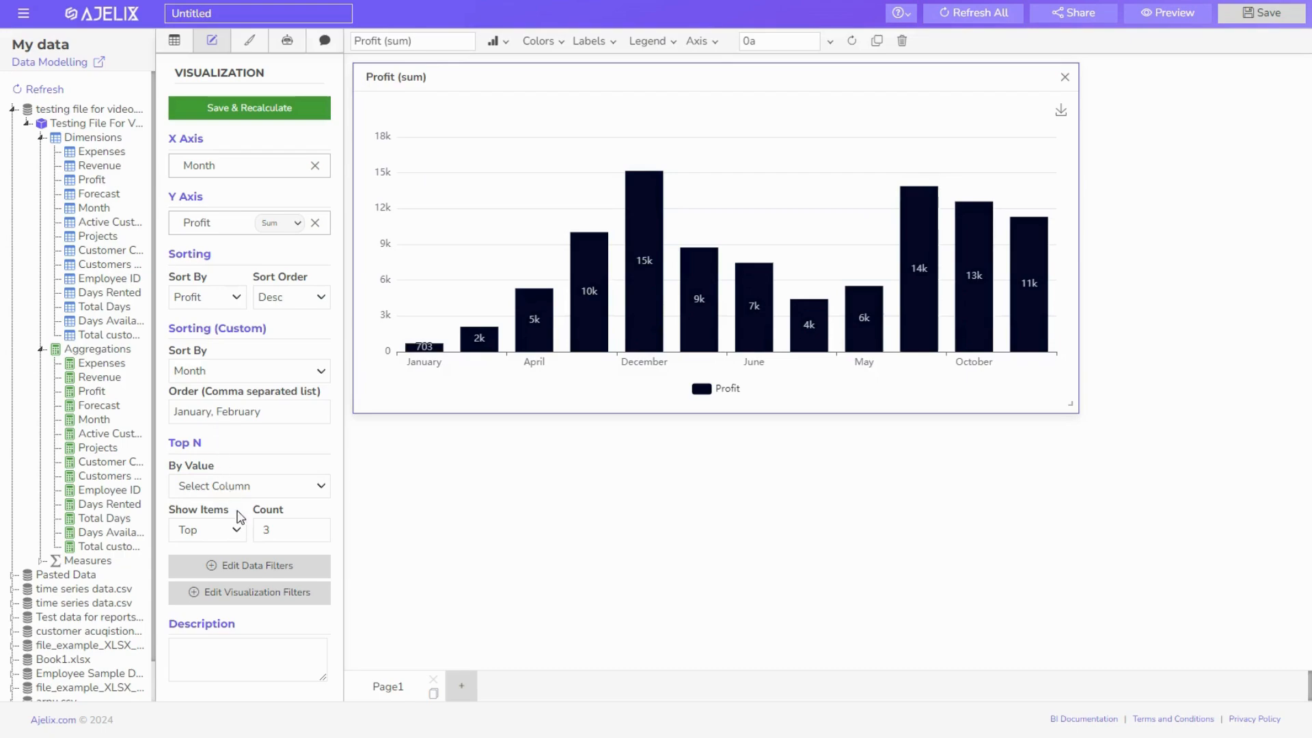
Set up a data filter rule on the Projects field with the equal operator.
left_click(249, 567)
left_click(465, 114)
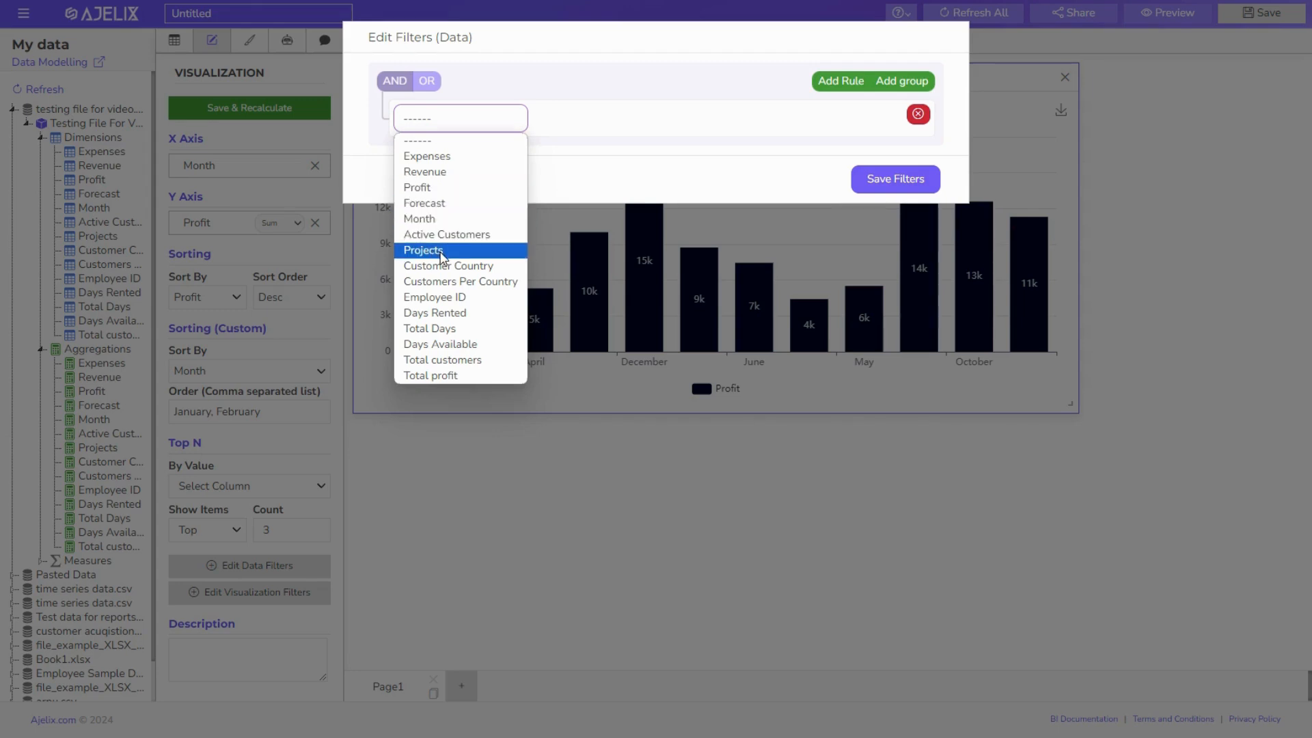
left_click(429, 250)
left_click(576, 123)
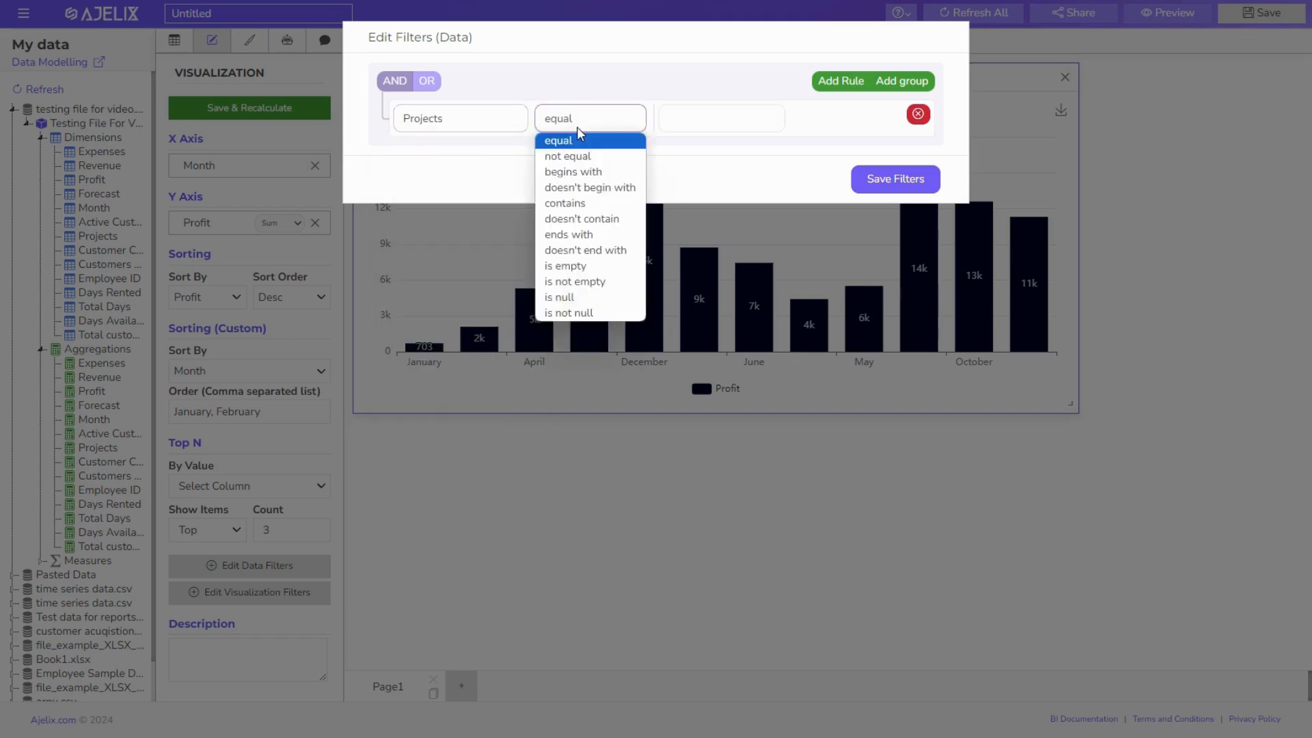
left_click(576, 137)
Set the Projects rule's value to Consulting, save the data filters and recalculate the chart.
left_click(703, 123)
left_click(689, 109)
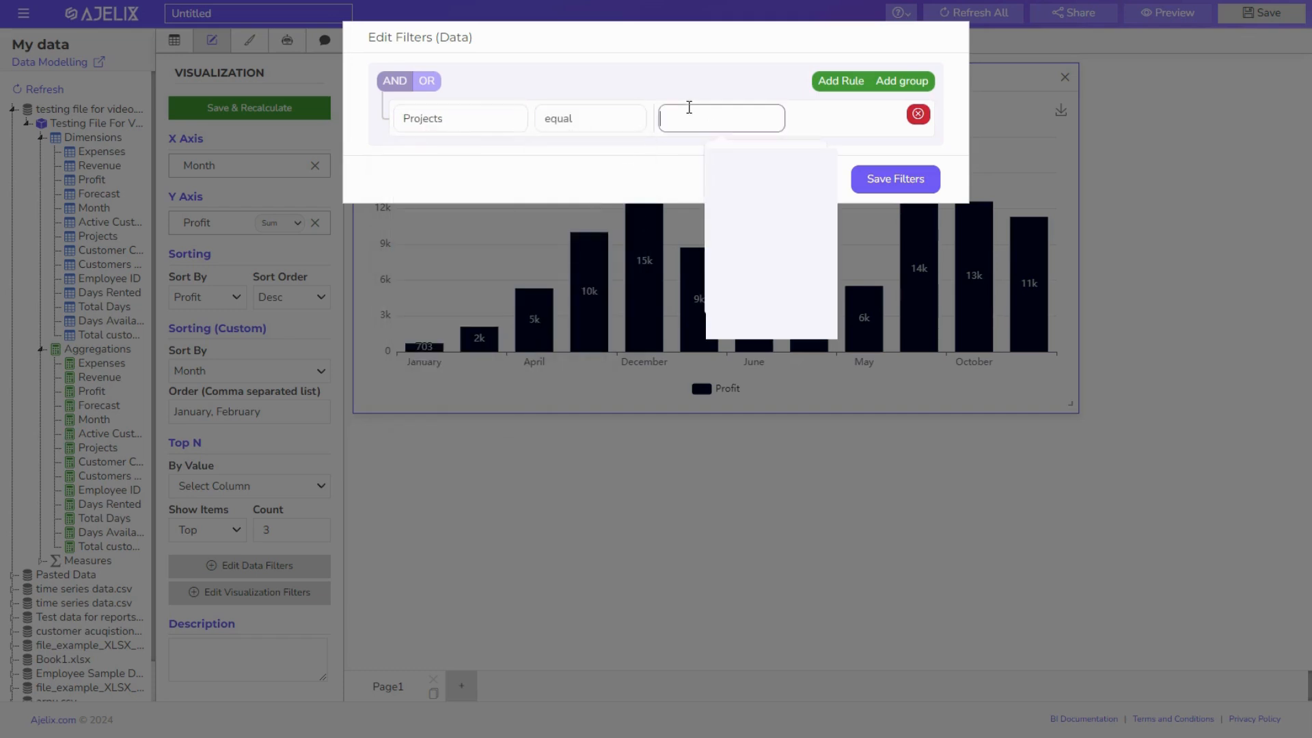
type("Conu")
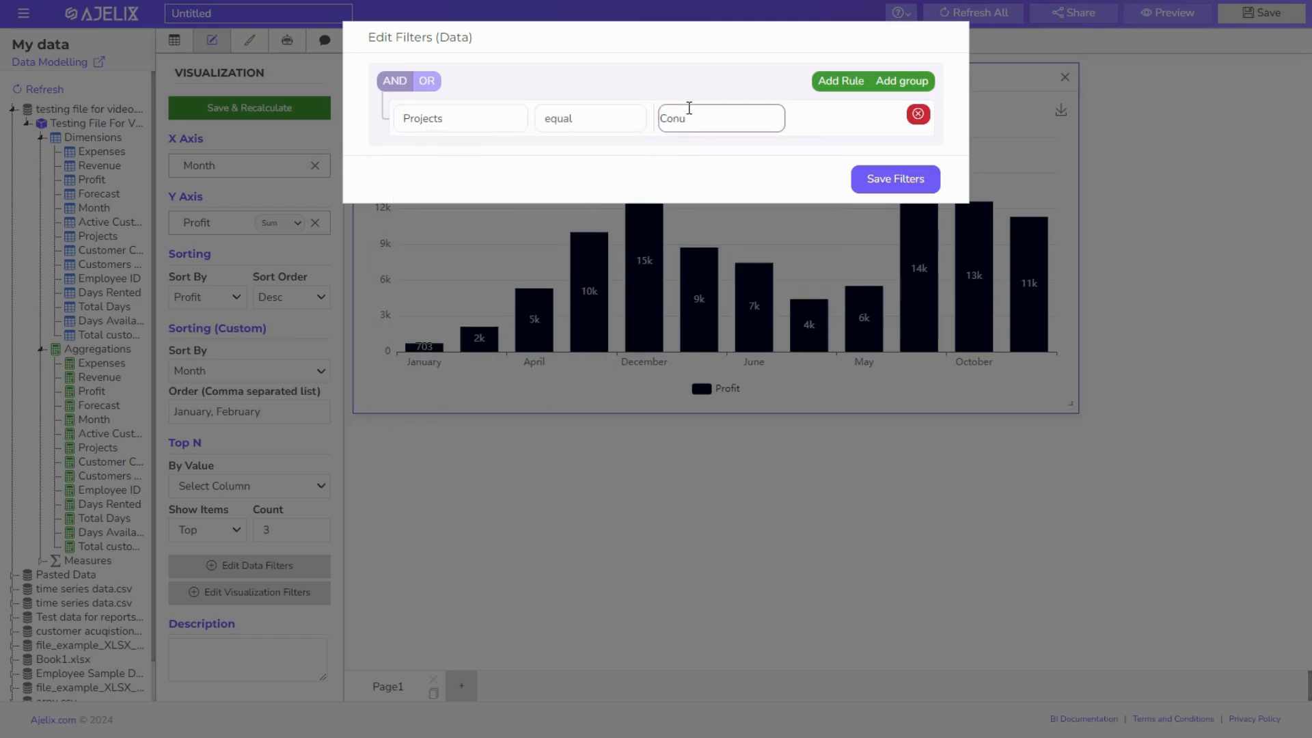
type("s")
key("BackSpace")
key("BackSpace")
type("s")
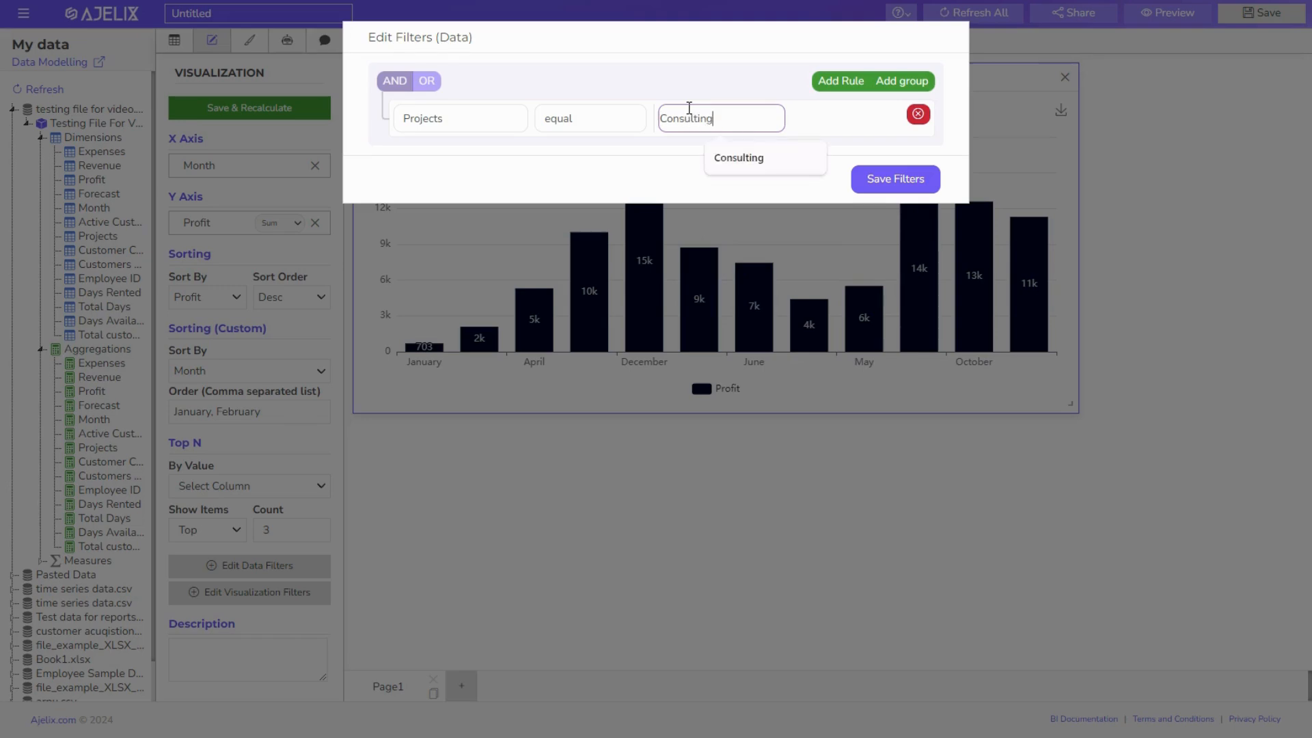
type("ulting")
left_click(893, 179)
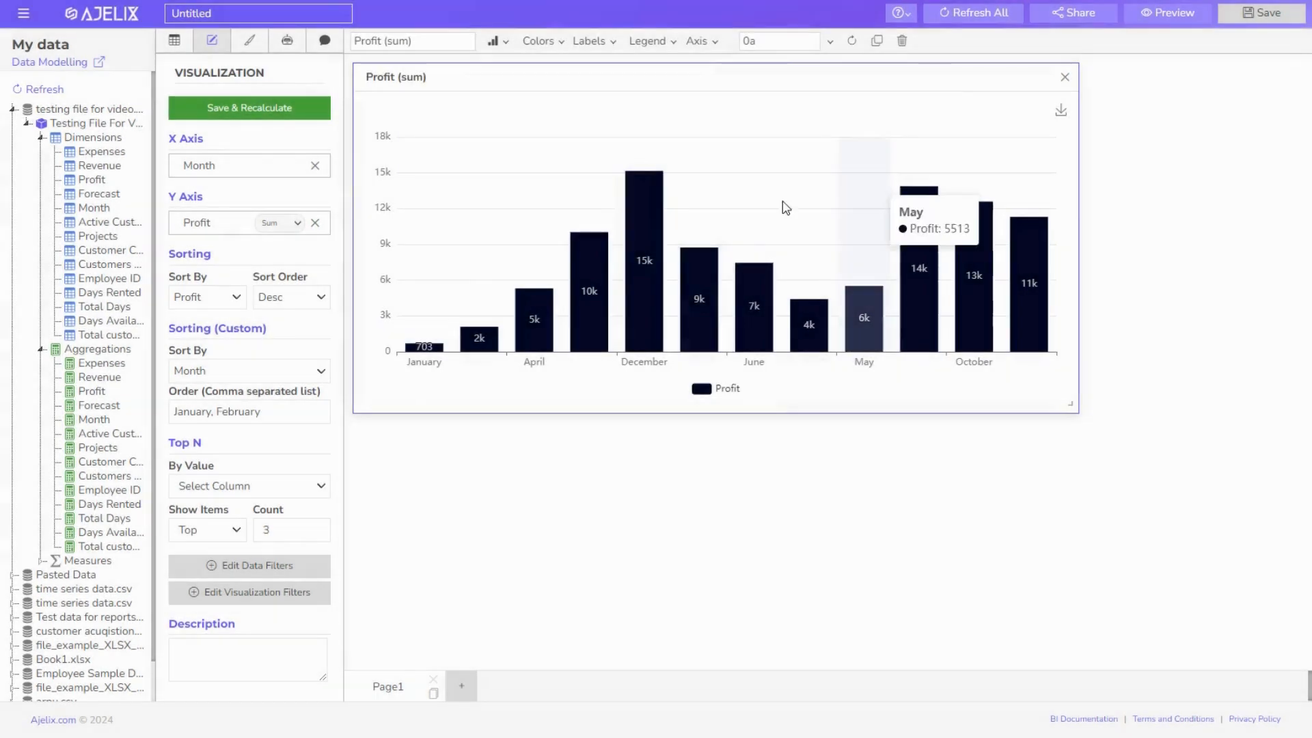
left_click(250, 109)
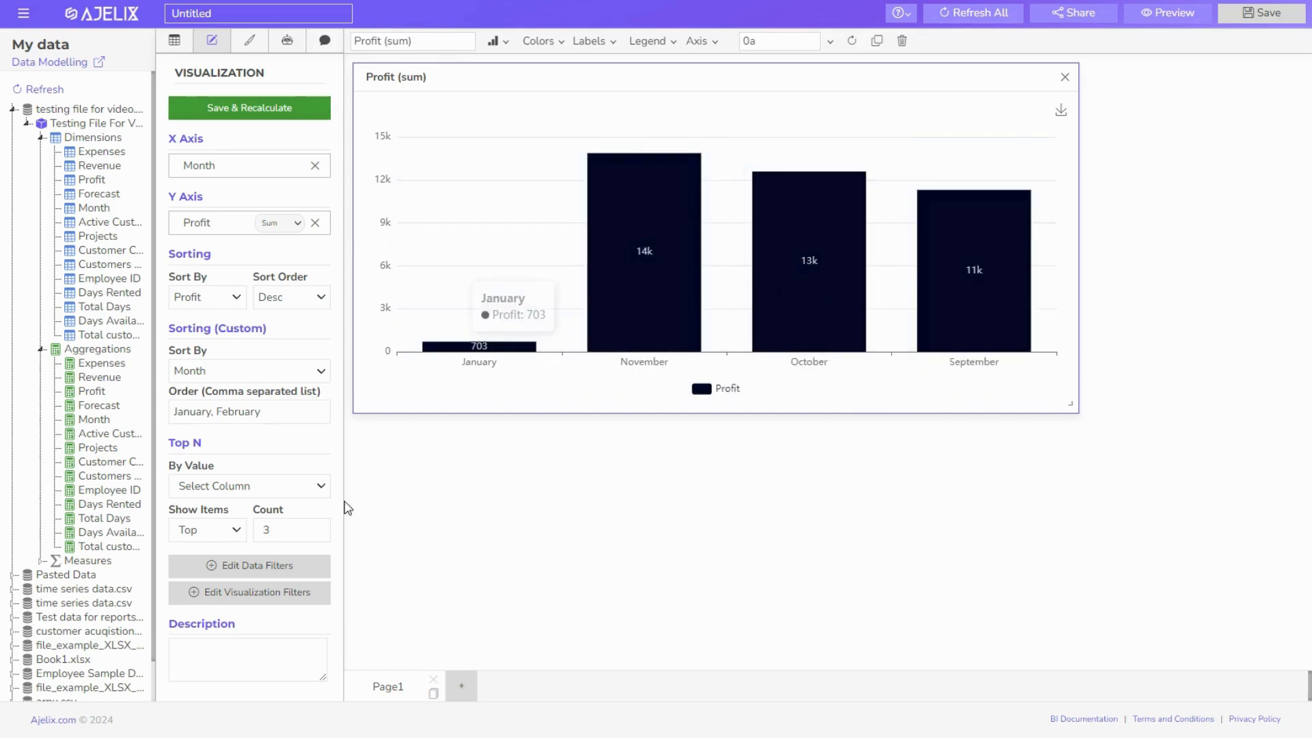
Add a visualization filter where Month is equal to January, save the filters and recalculate the chart.
left_click(268, 593)
left_click(420, 118)
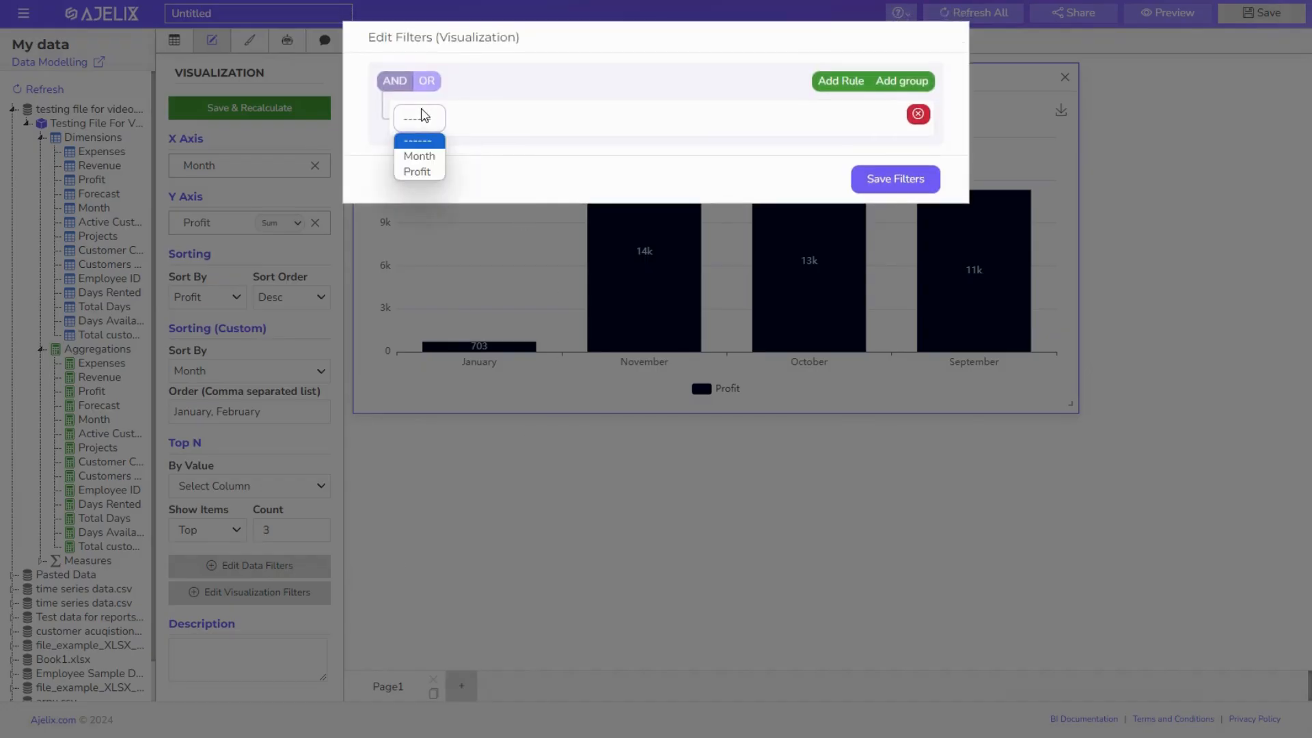
left_click(418, 155)
left_click(499, 119)
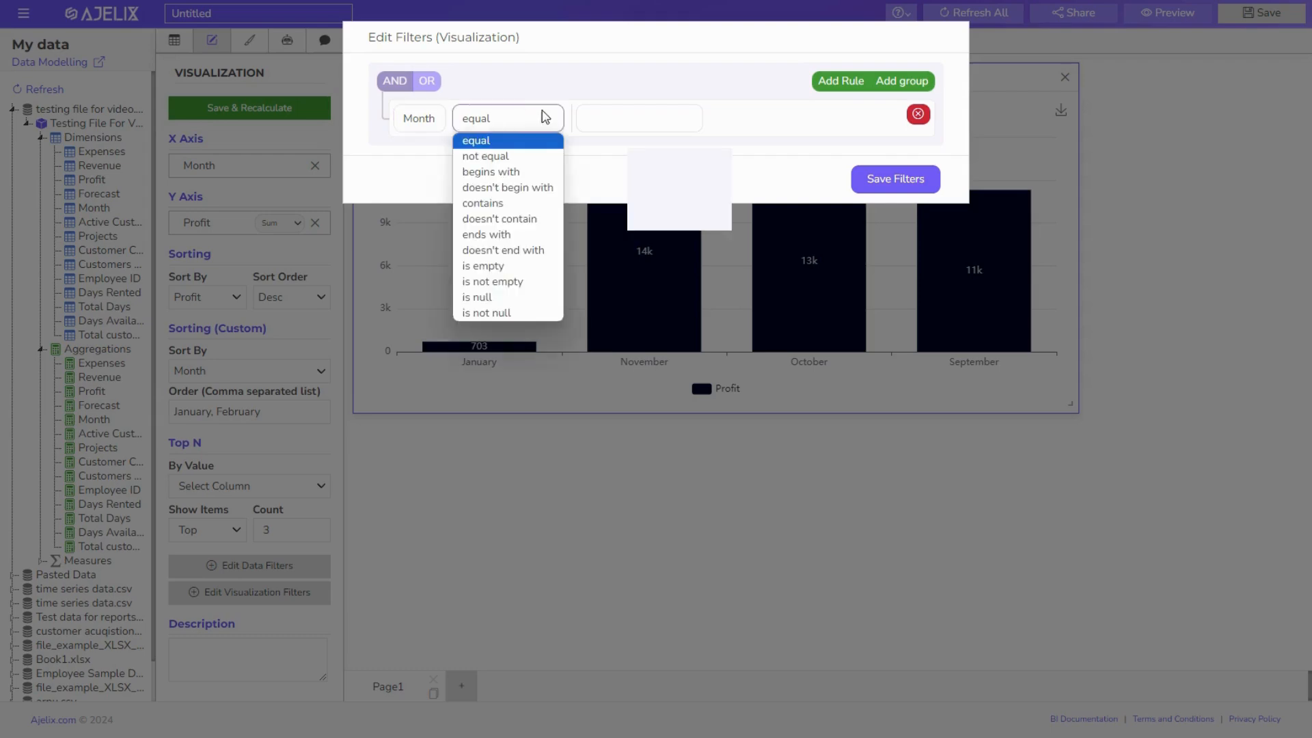
left_click(602, 116)
type("January")
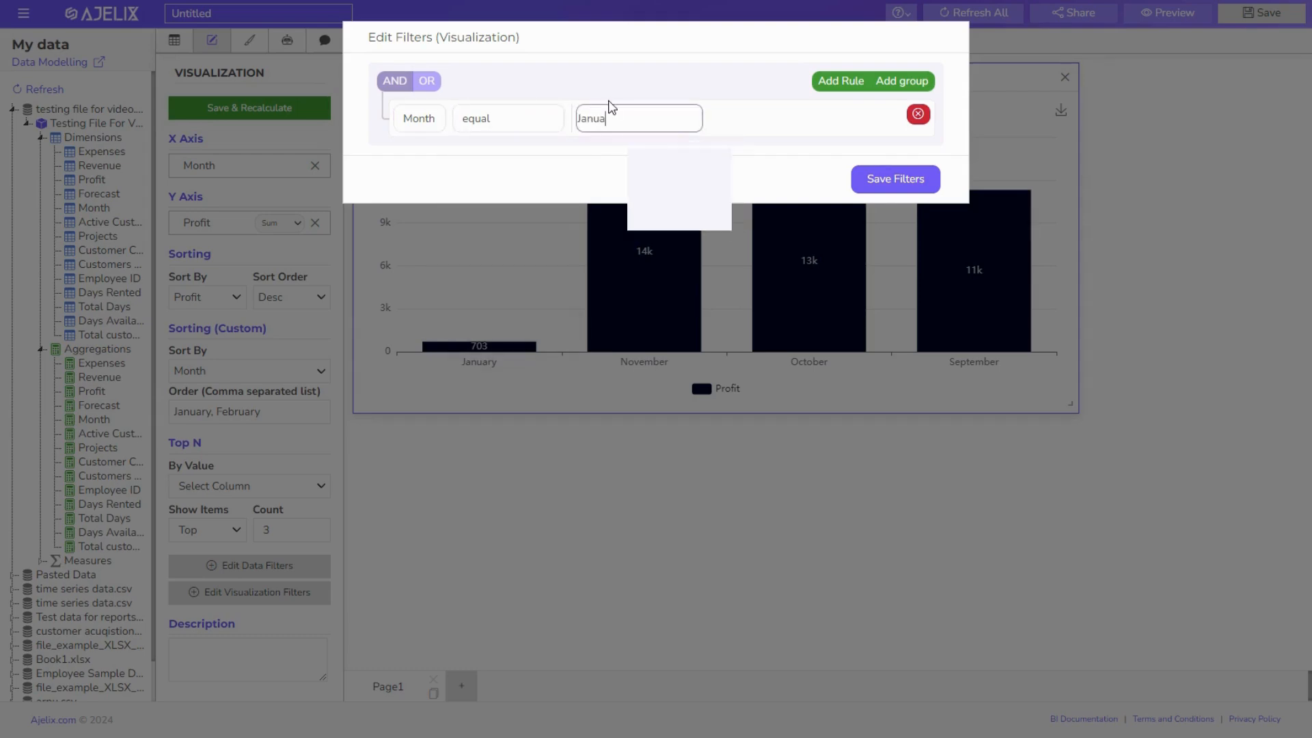
left_click(917, 182)
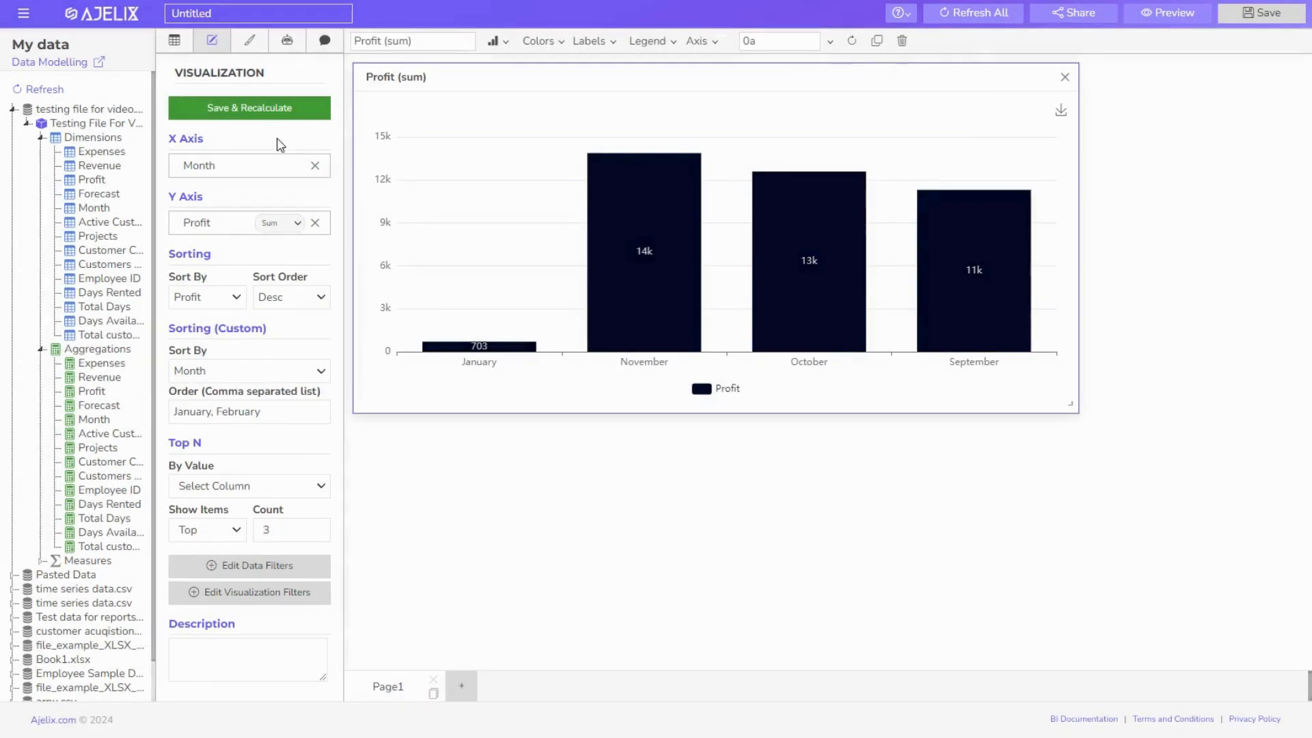
left_click(256, 119)
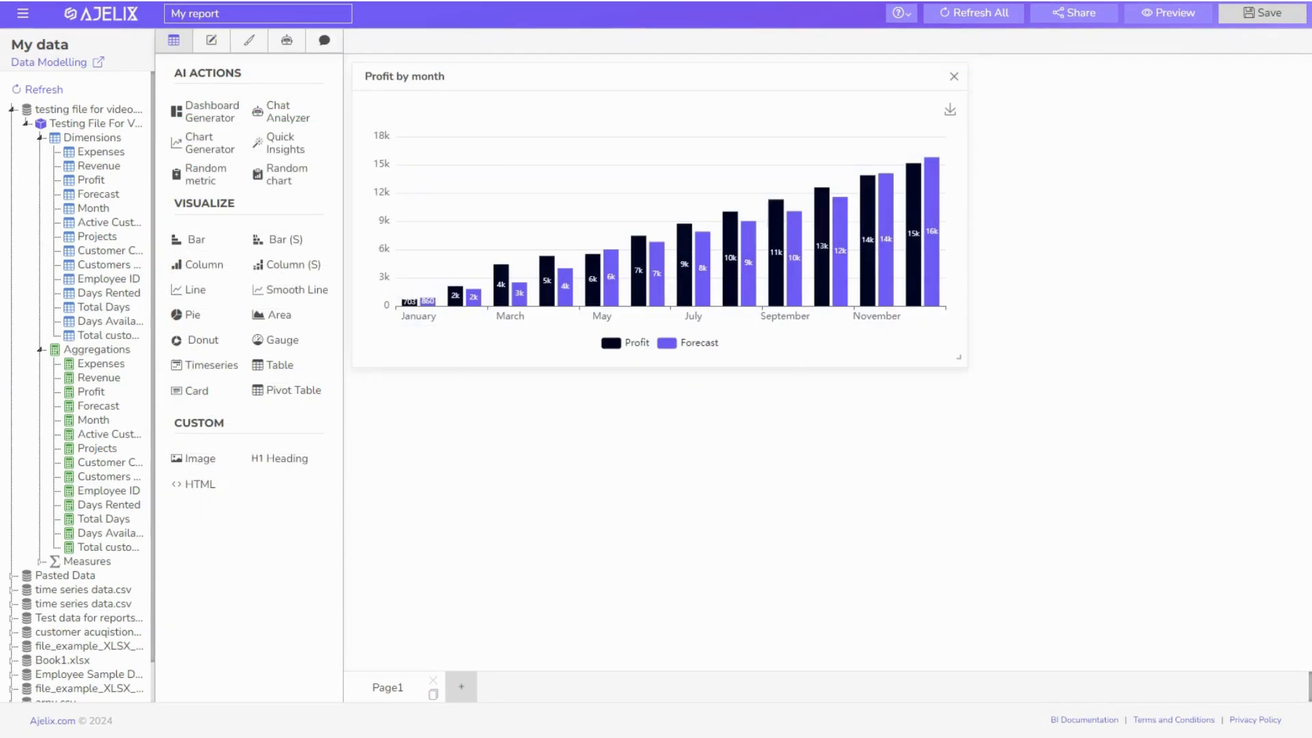
Rename the Profit by month chart to "Profit forecast by month".
left_click(520, 335)
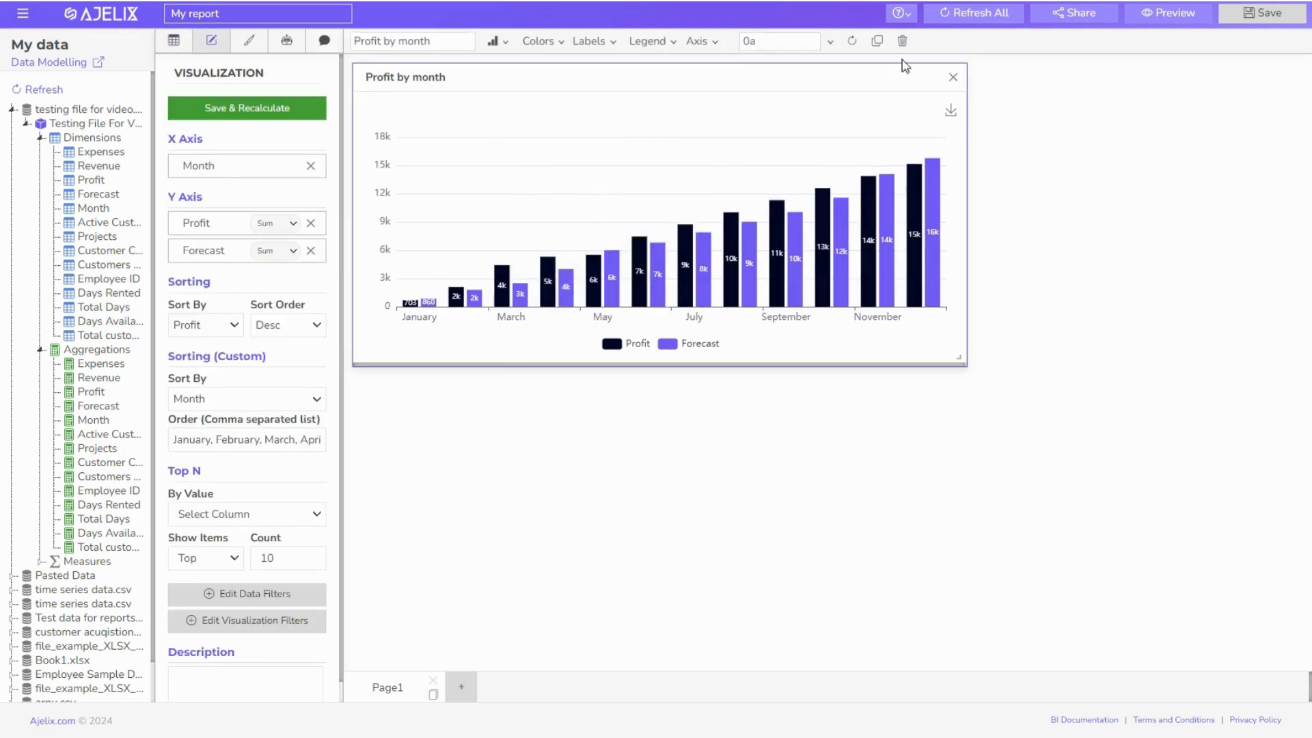
left_click_drag(442, 44, 395, 41)
left_click(385, 39)
type("forecas")
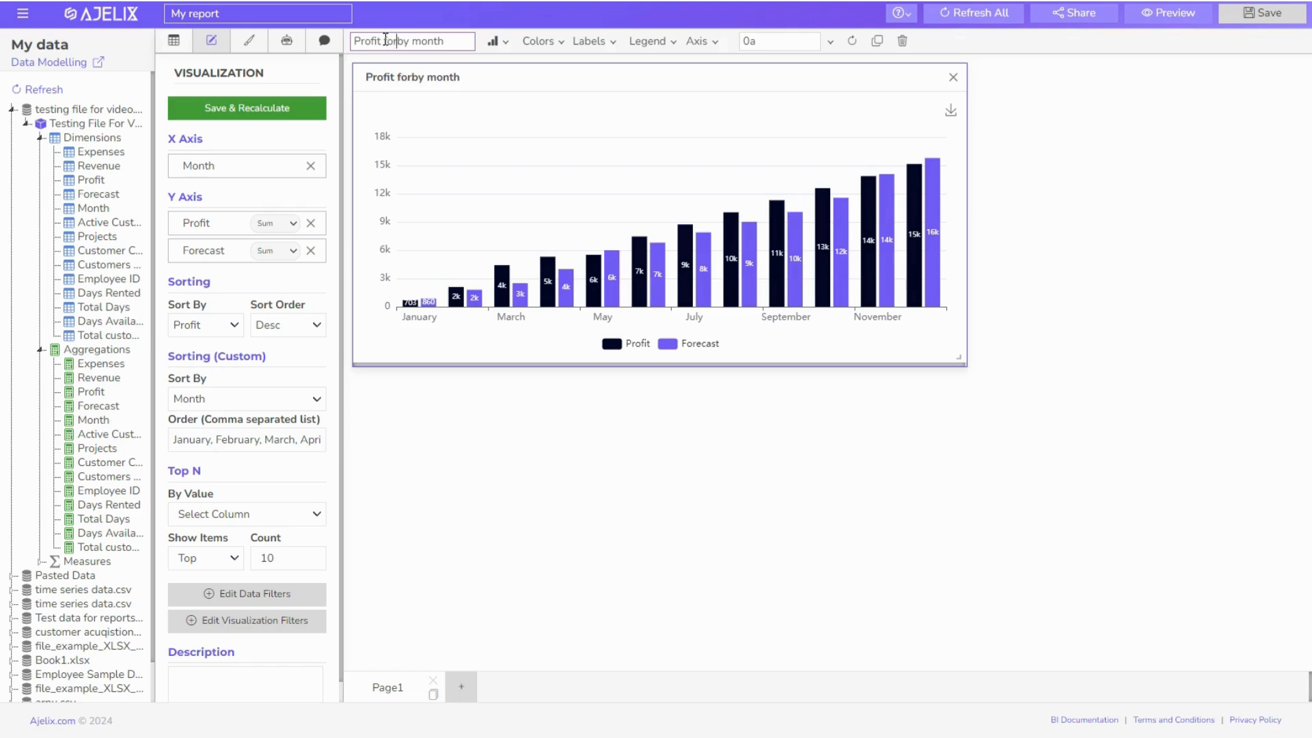
type("t")
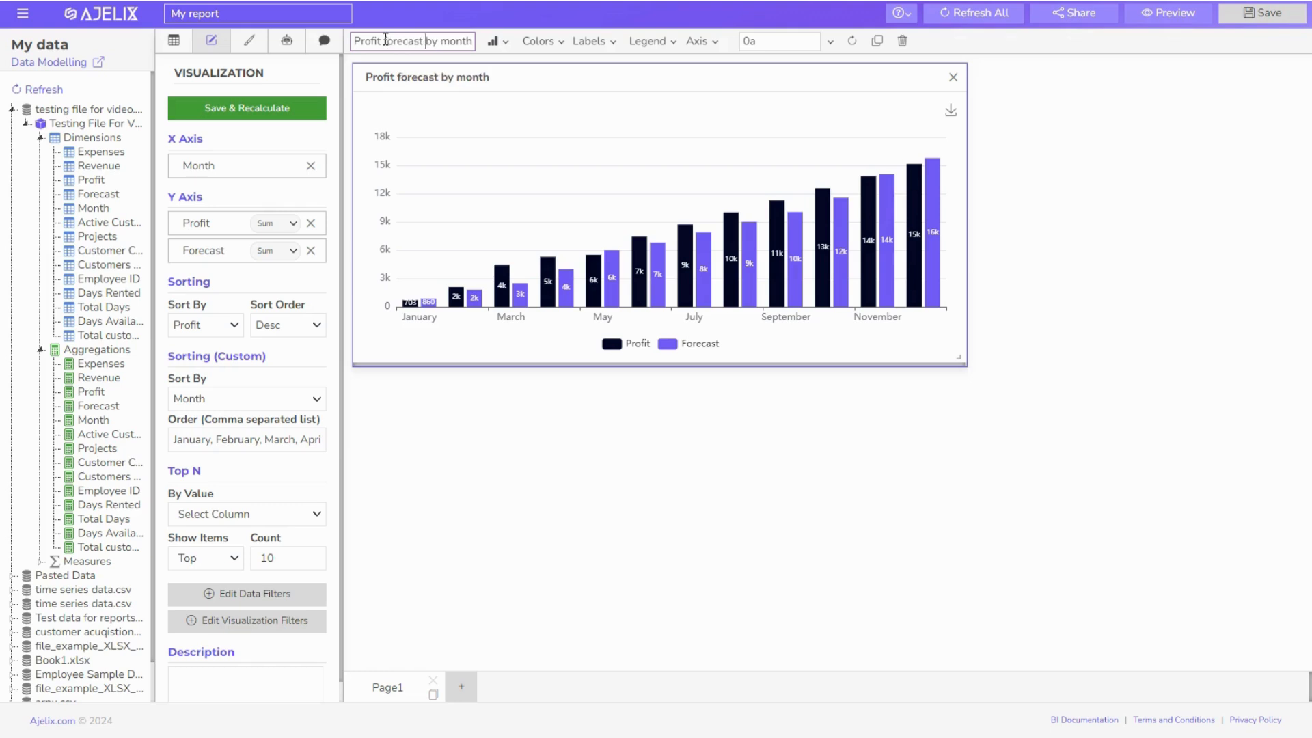
Clear the chart's title and restore it.
left_click(530, 401)
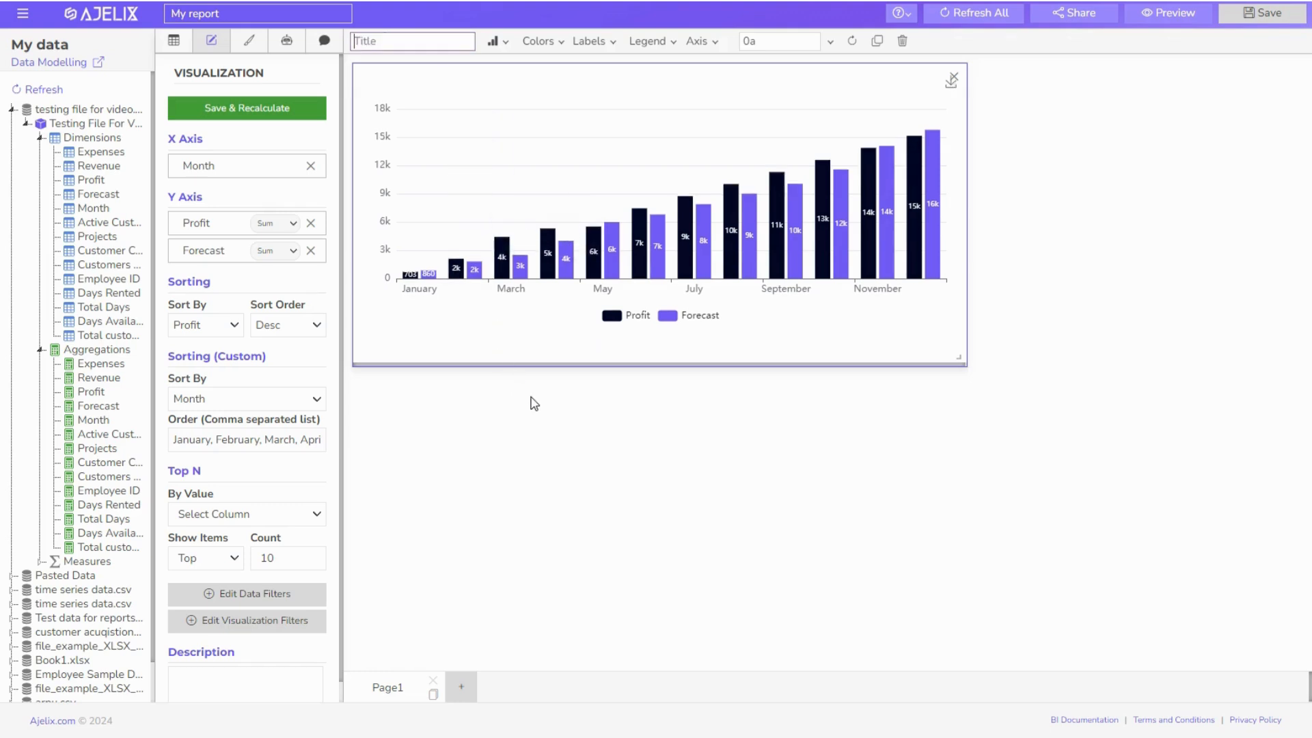
left_click(403, 70)
left_click(562, 81)
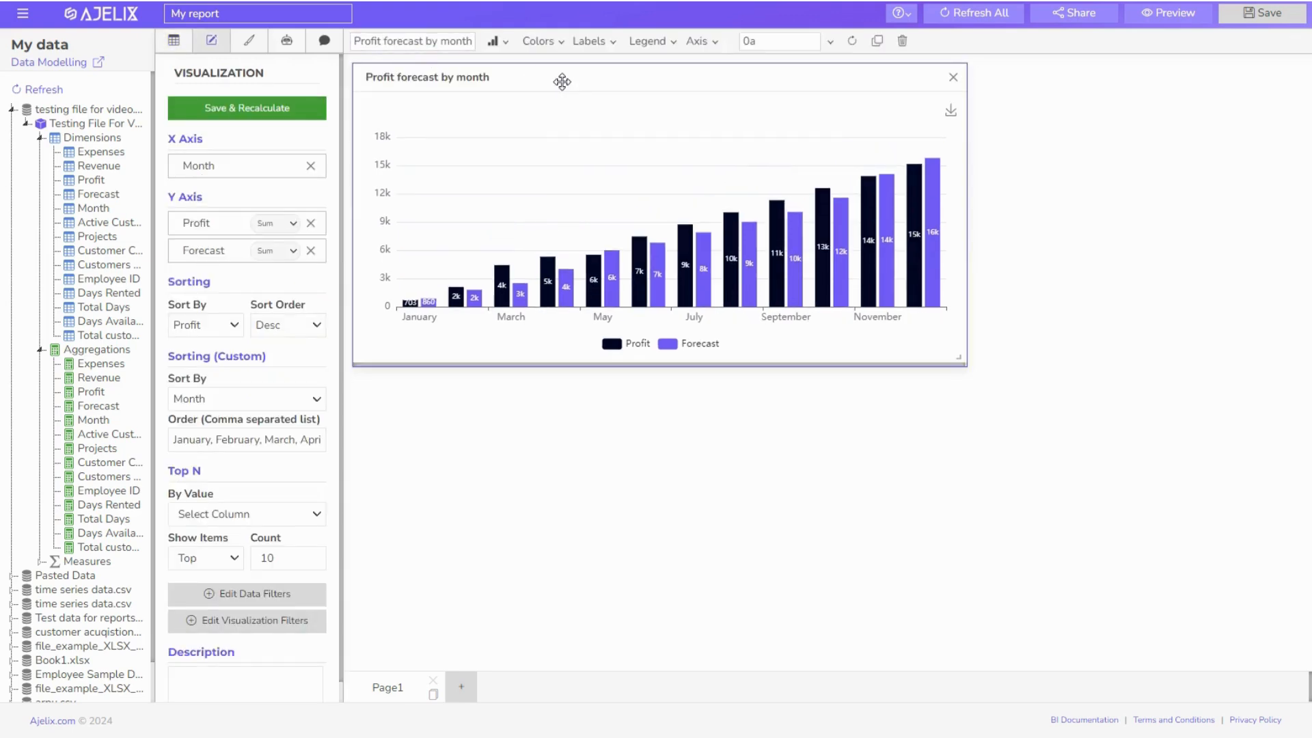
Try the Line and Area types on the chart and return it to Column.
left_click(493, 41)
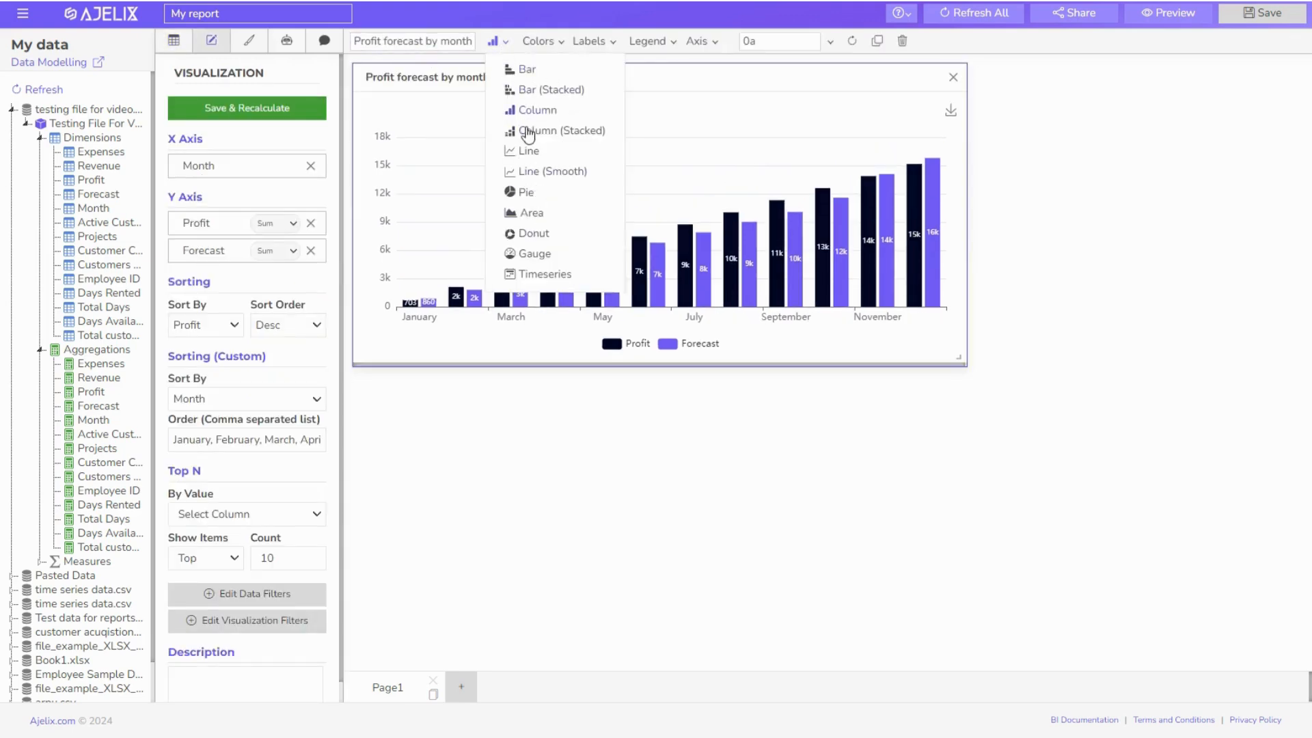
left_click(533, 152)
left_click(501, 43)
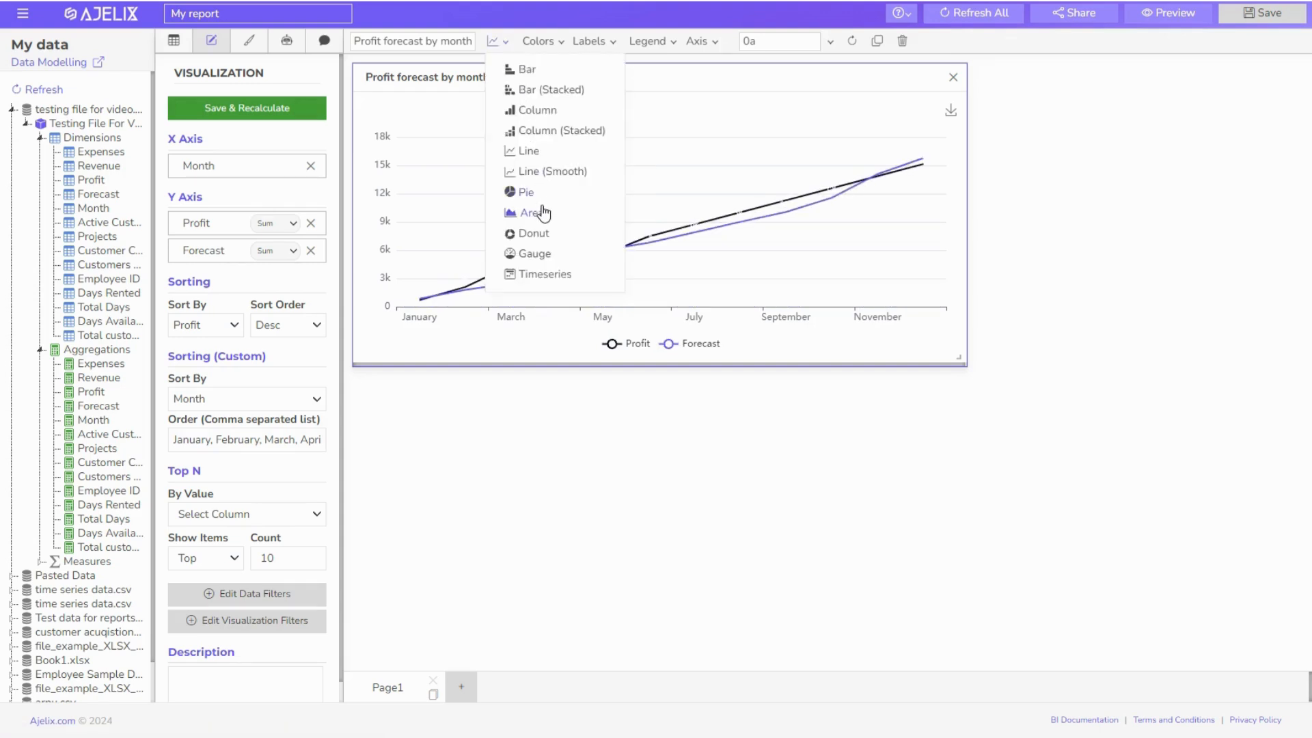
left_click(534, 213)
left_click(495, 41)
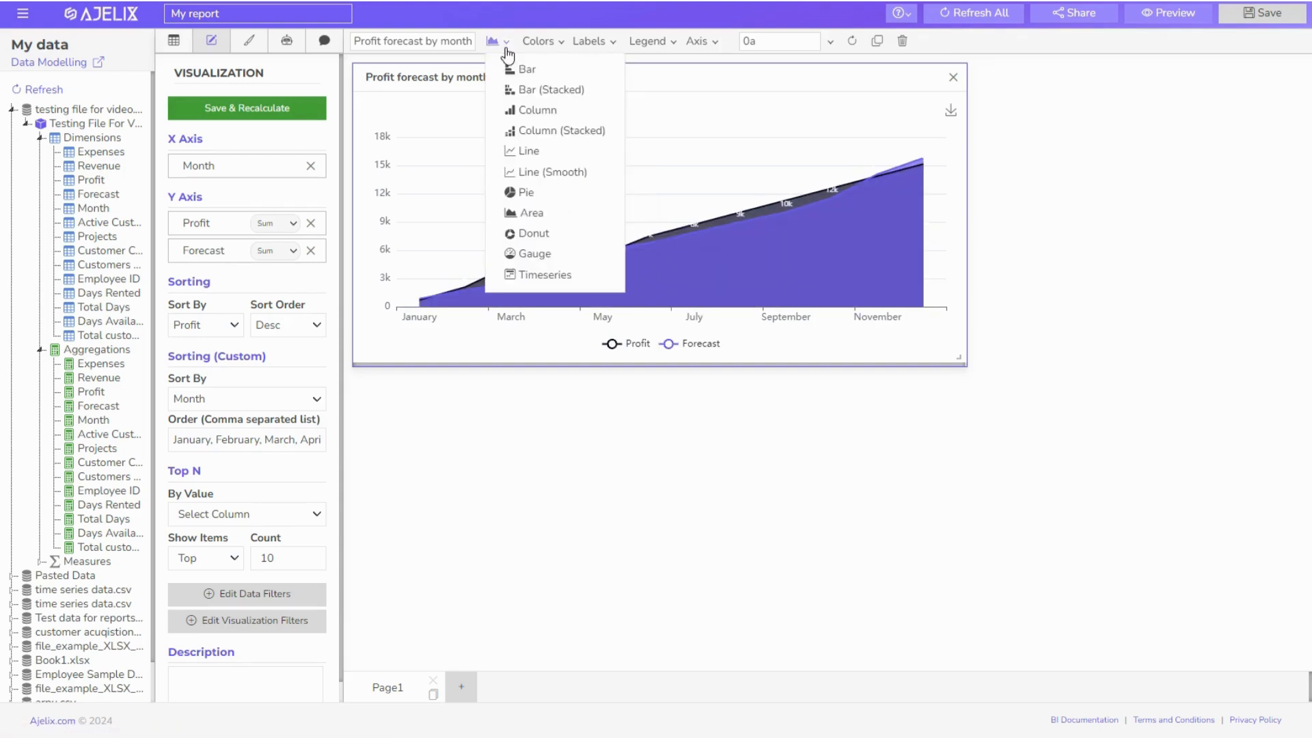
left_click(537, 111)
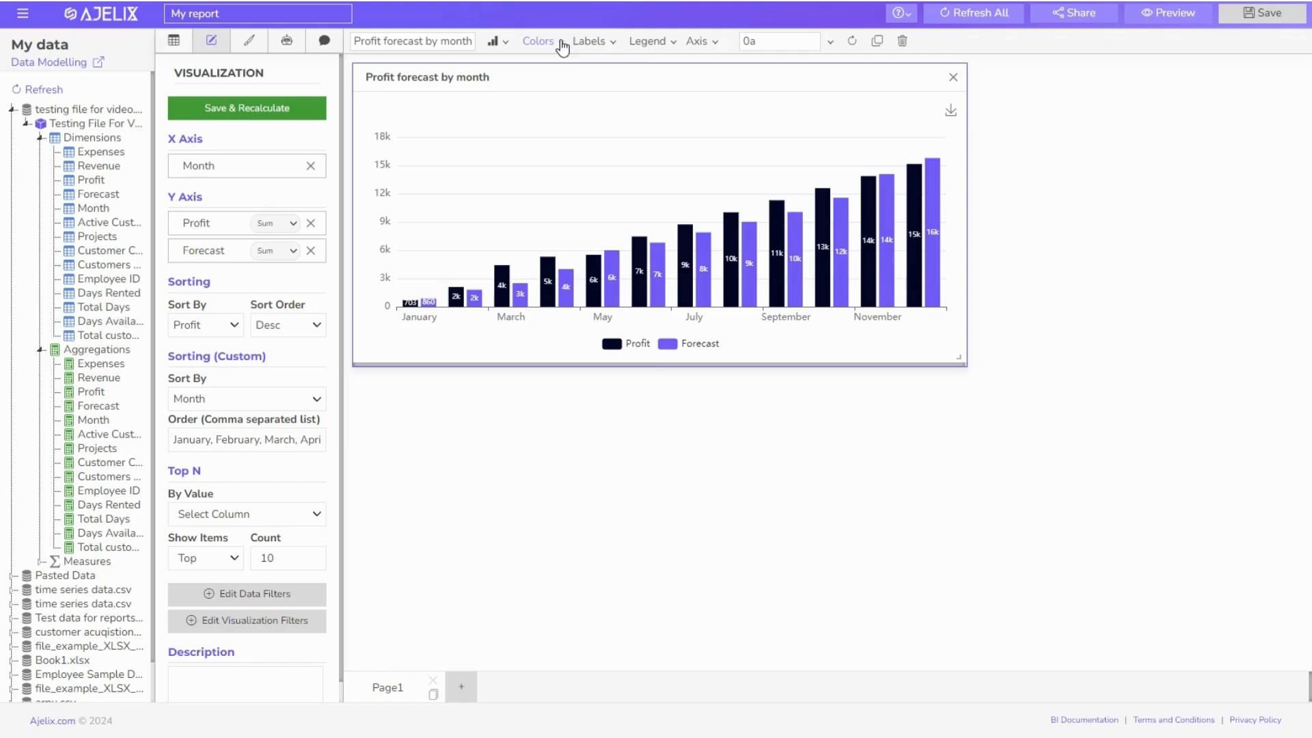
Change the colour of the Forecast series to a darker, saturated blue.
left_click(561, 47)
left_click(626, 93)
left_click(736, 121)
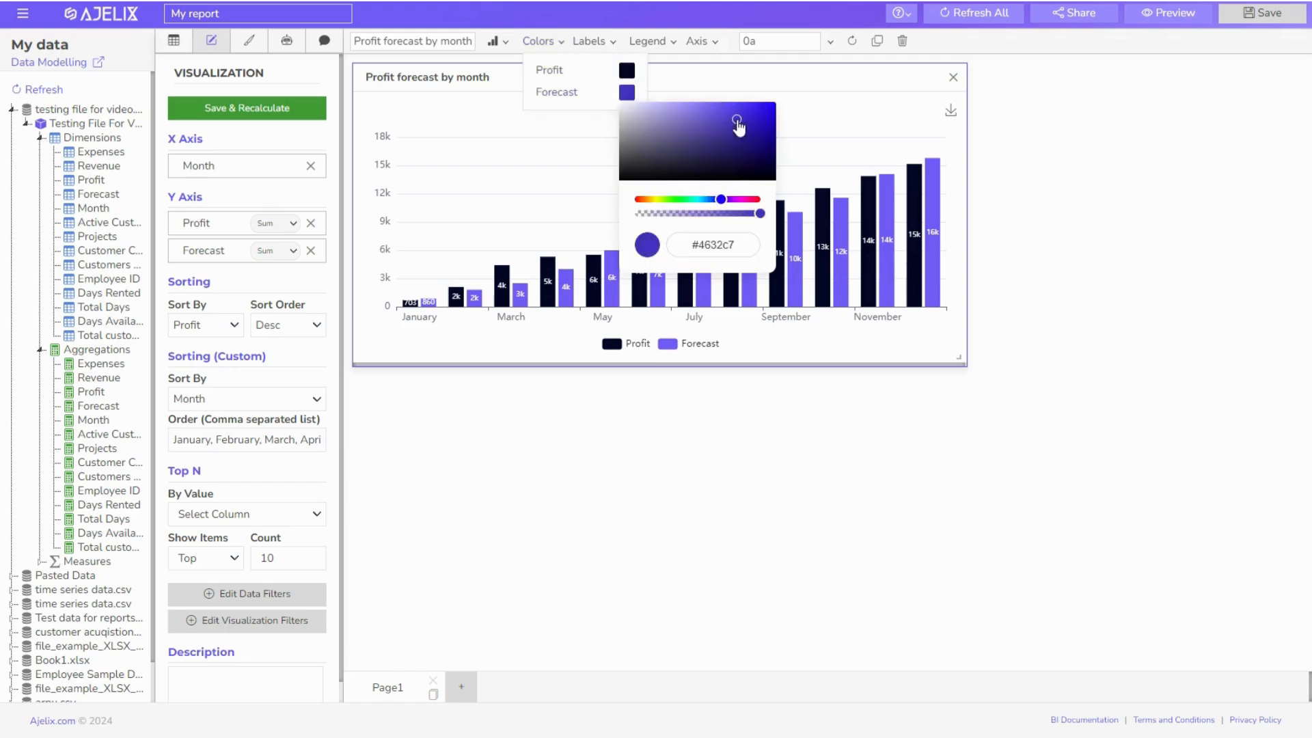
left_click_drag(737, 121, 776, 132)
left_click(843, 131)
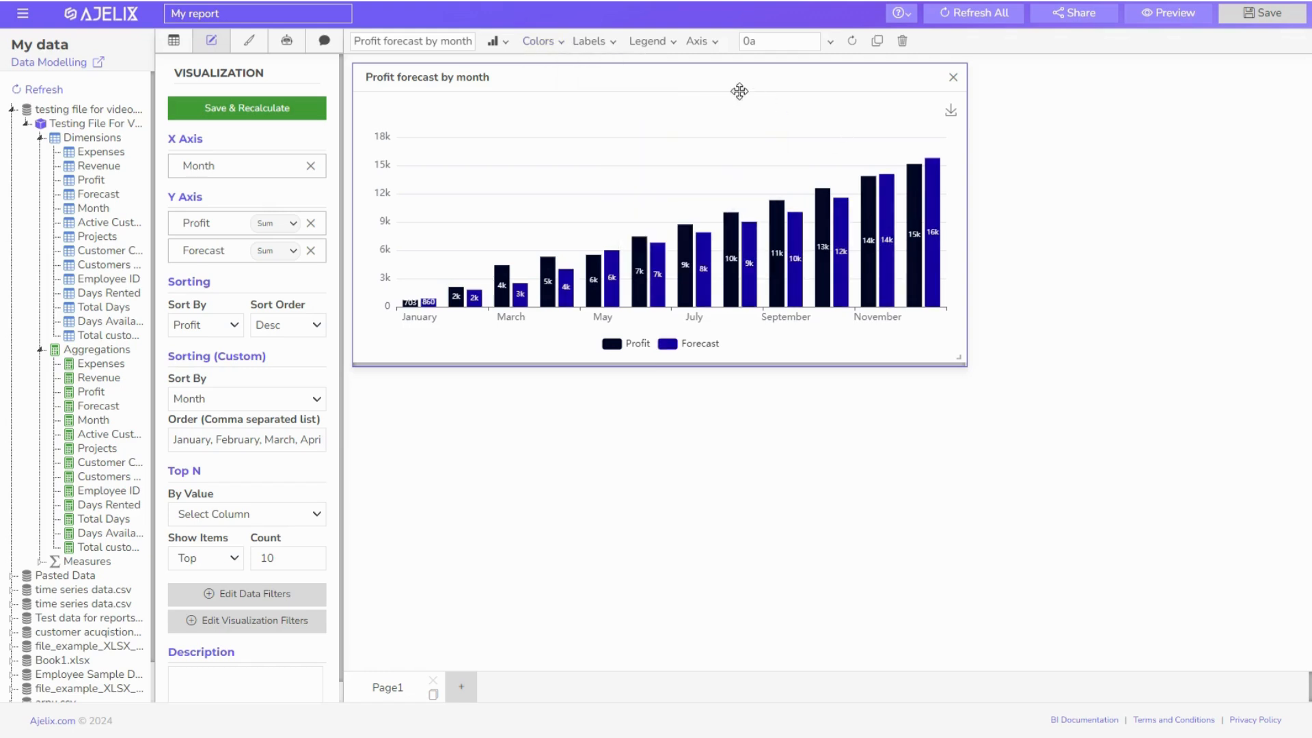
Hide the chart's data labels, show them again and set their font size to 12.
left_click(610, 41)
left_click(625, 76)
left_click(600, 79)
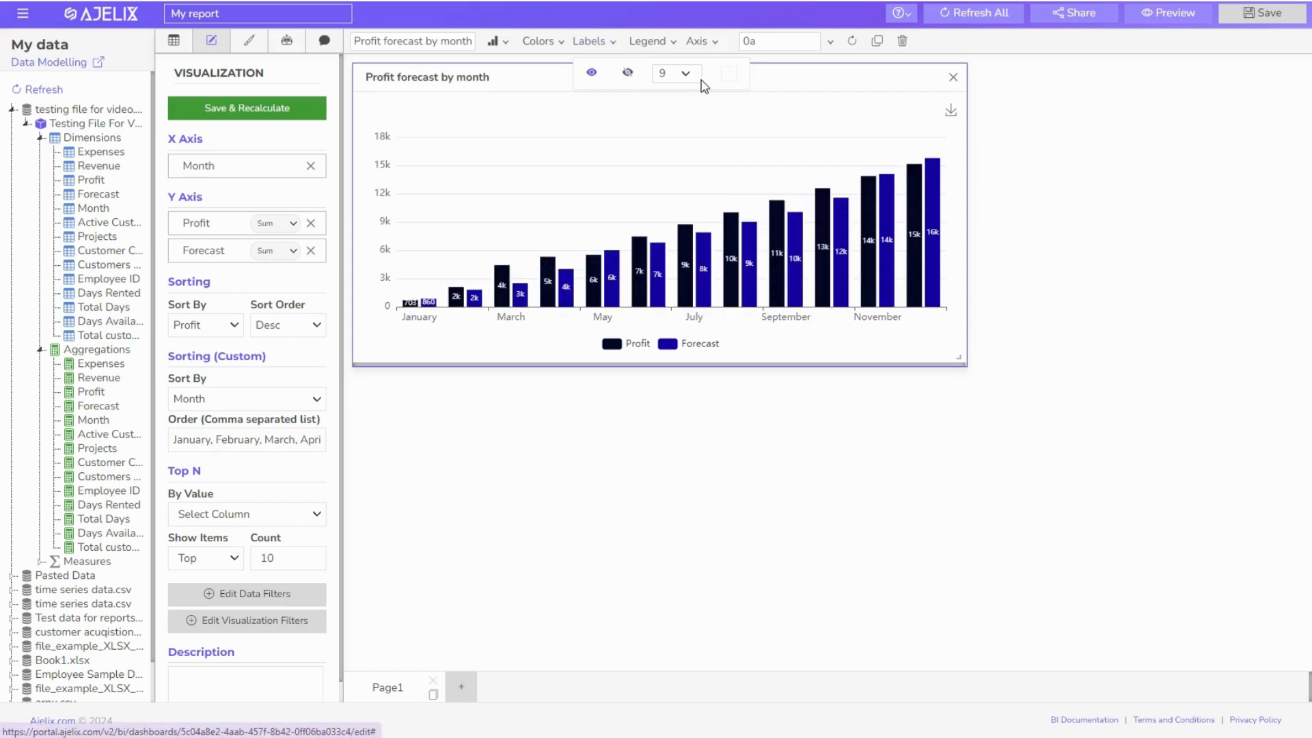
left_click(687, 74)
left_click(673, 248)
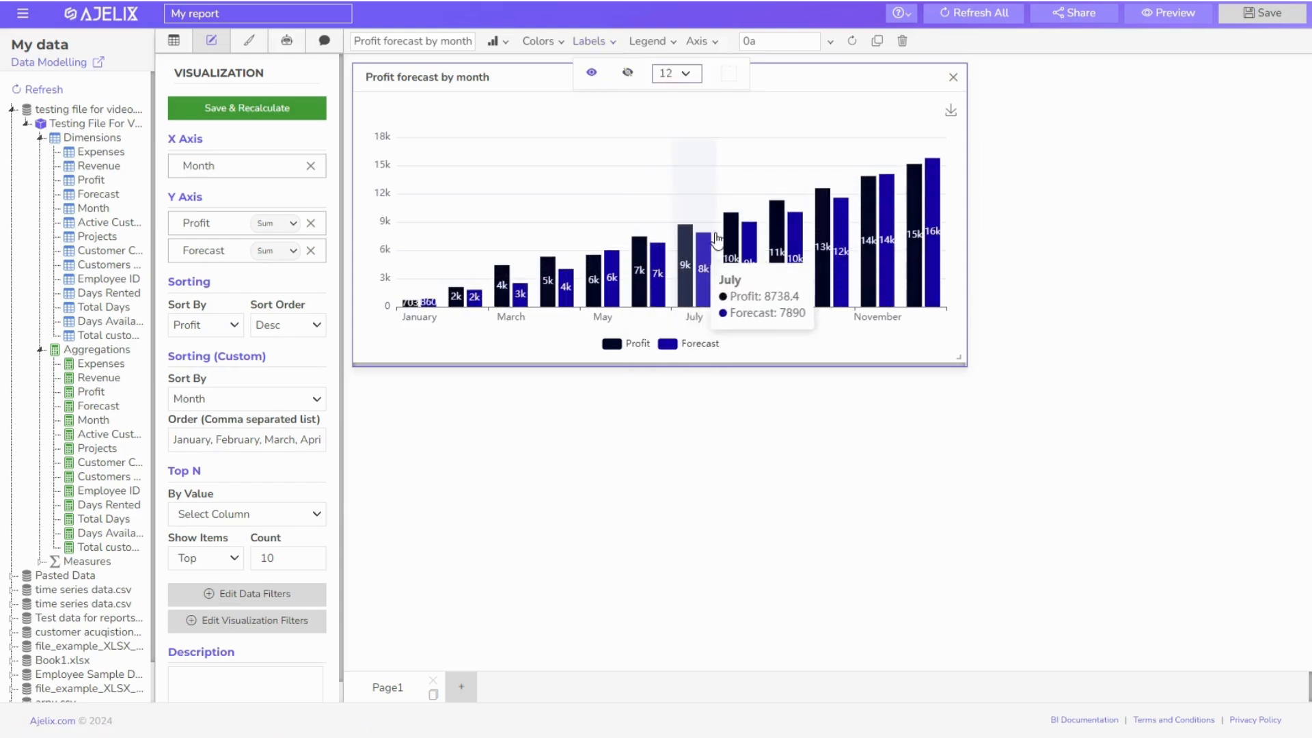
left_click(660, 81)
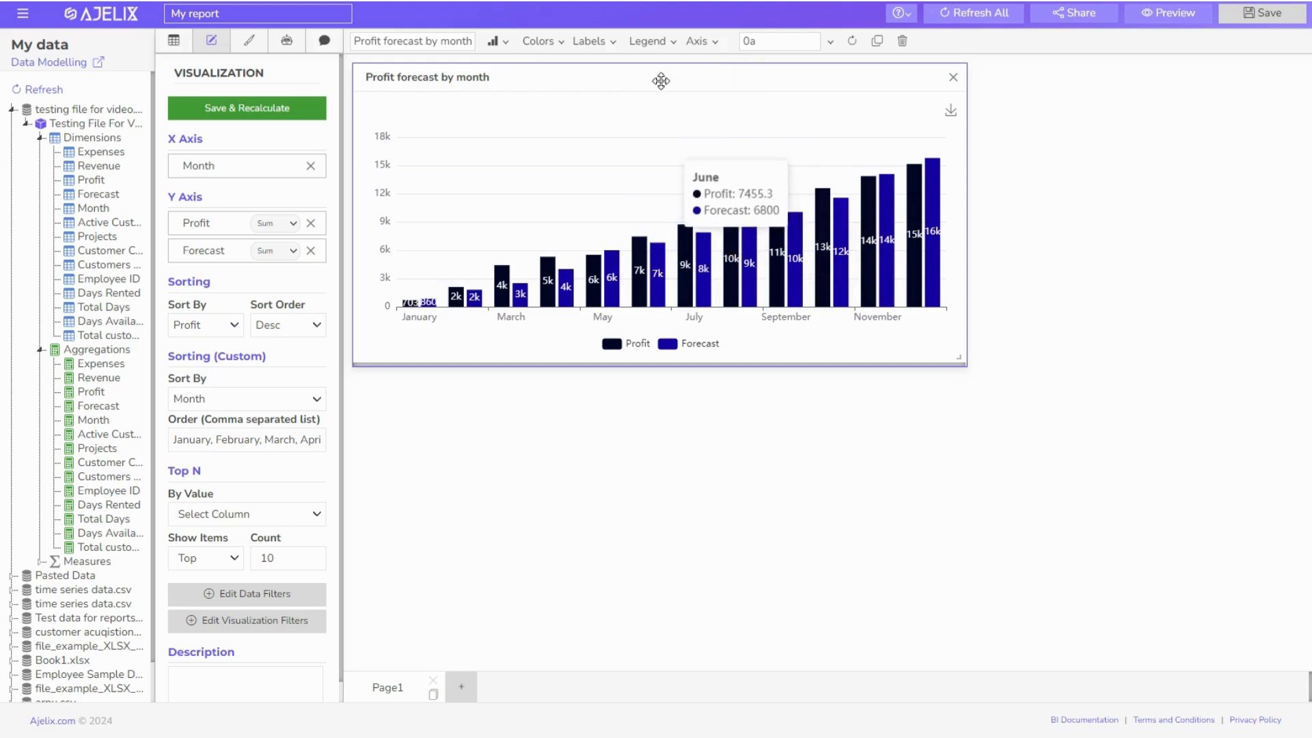
Hide the chart's legend and show it again.
left_click(661, 42)
left_click(729, 72)
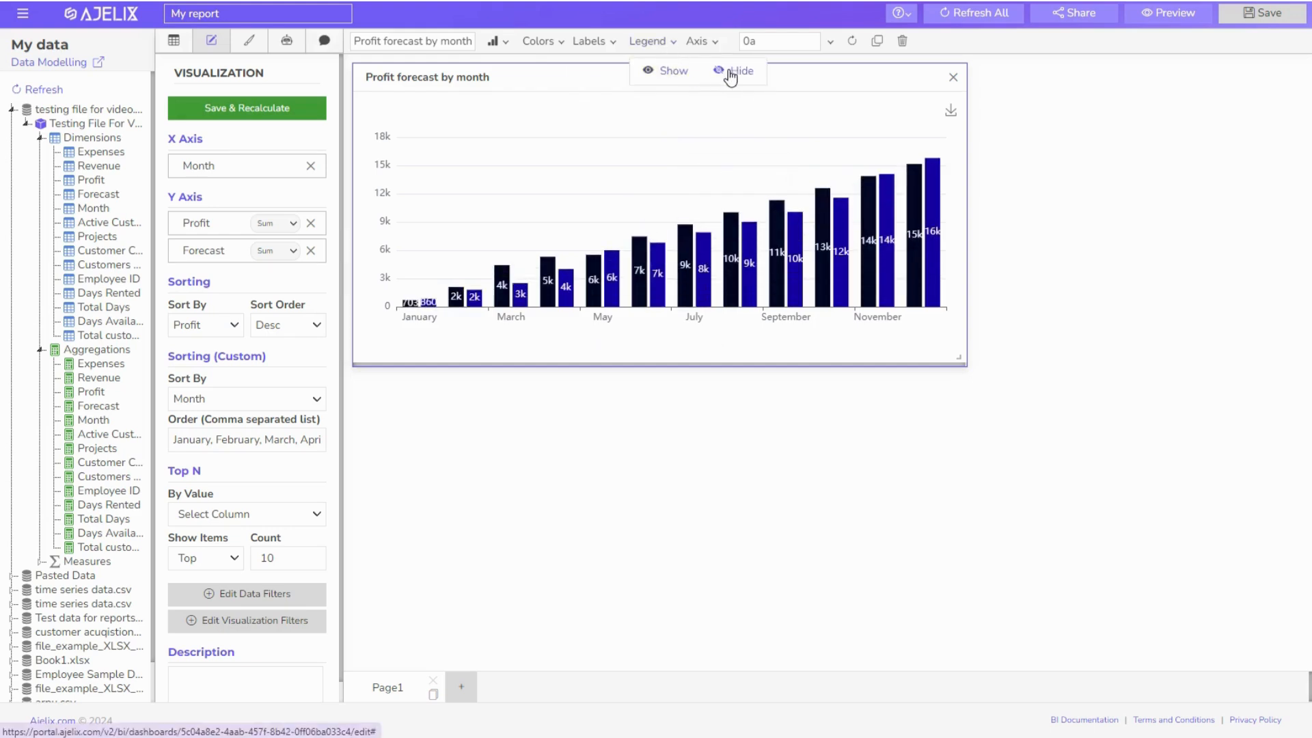
left_click(684, 74)
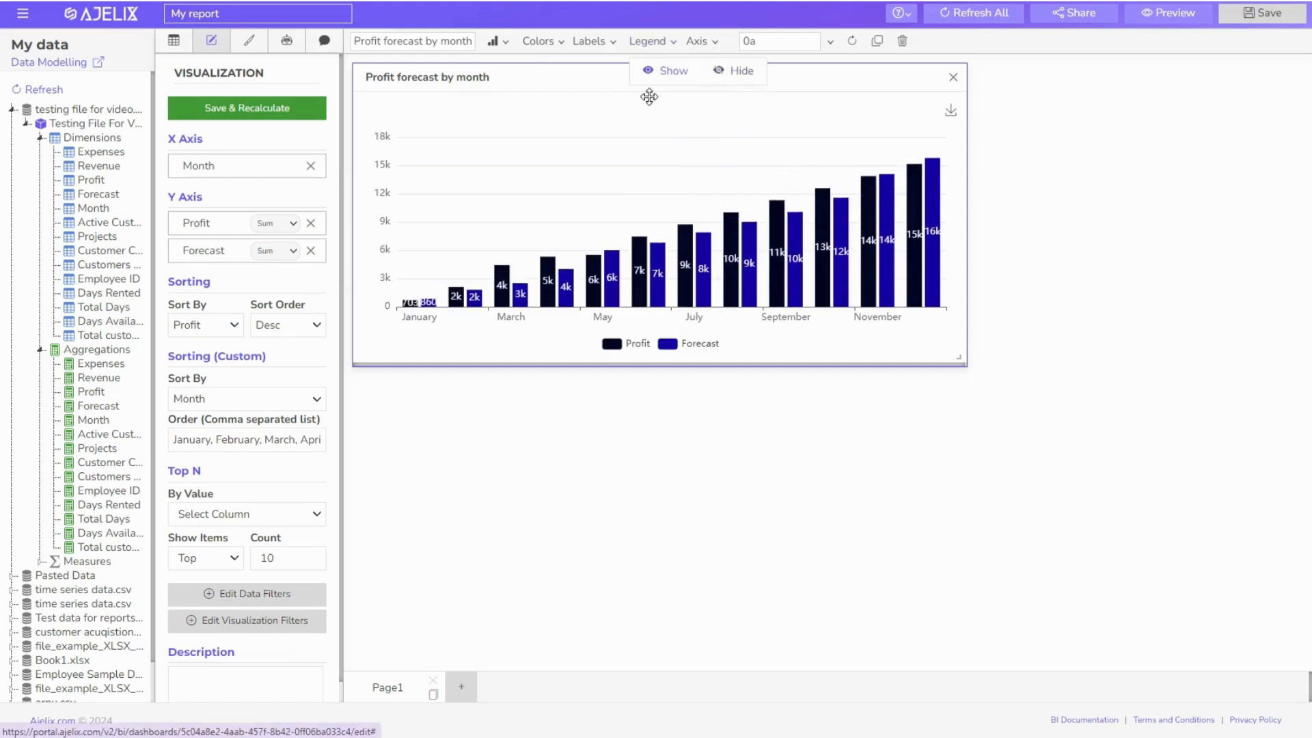
Set the font size of the chart's data labels to 11.
left_click(610, 42)
left_click(694, 76)
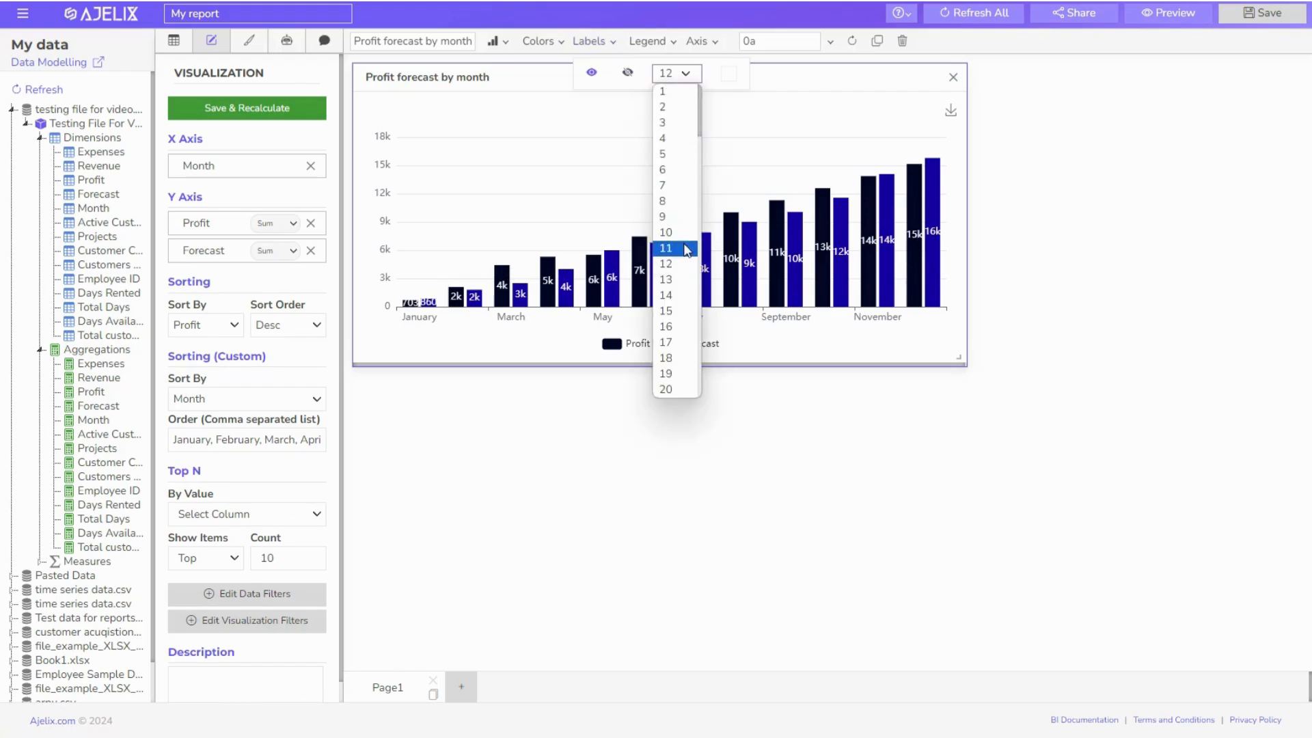
left_click(685, 249)
Hide the chart's X axis and Y axis and show both again.
mouse_move(712, 44)
left_click(785, 93)
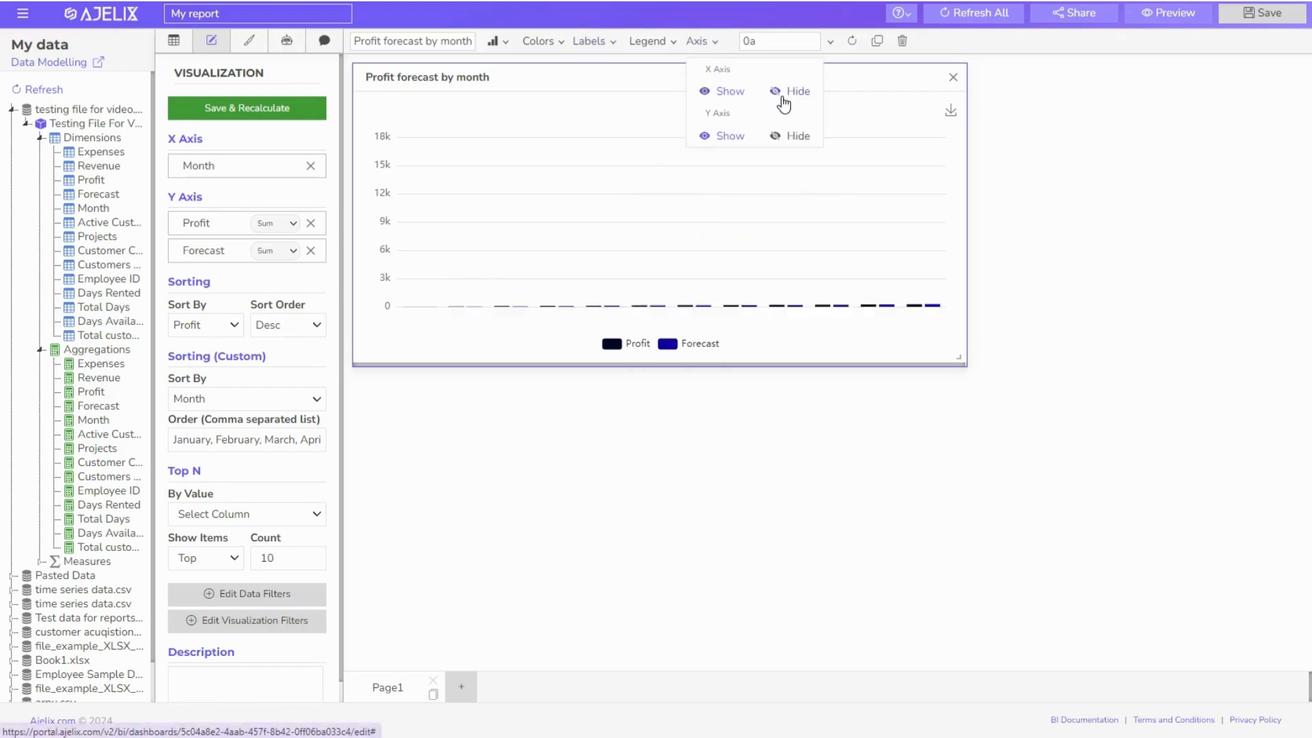
left_click(782, 135)
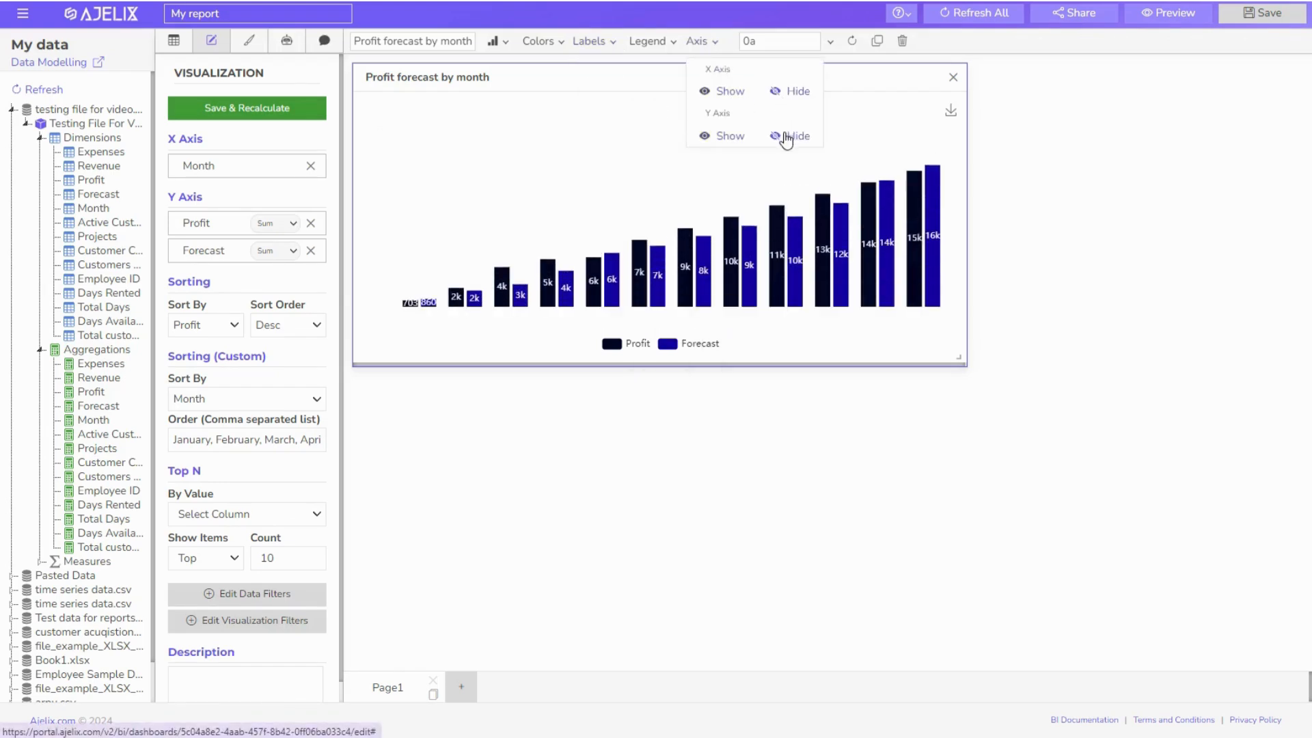
left_click(728, 93)
left_click(724, 136)
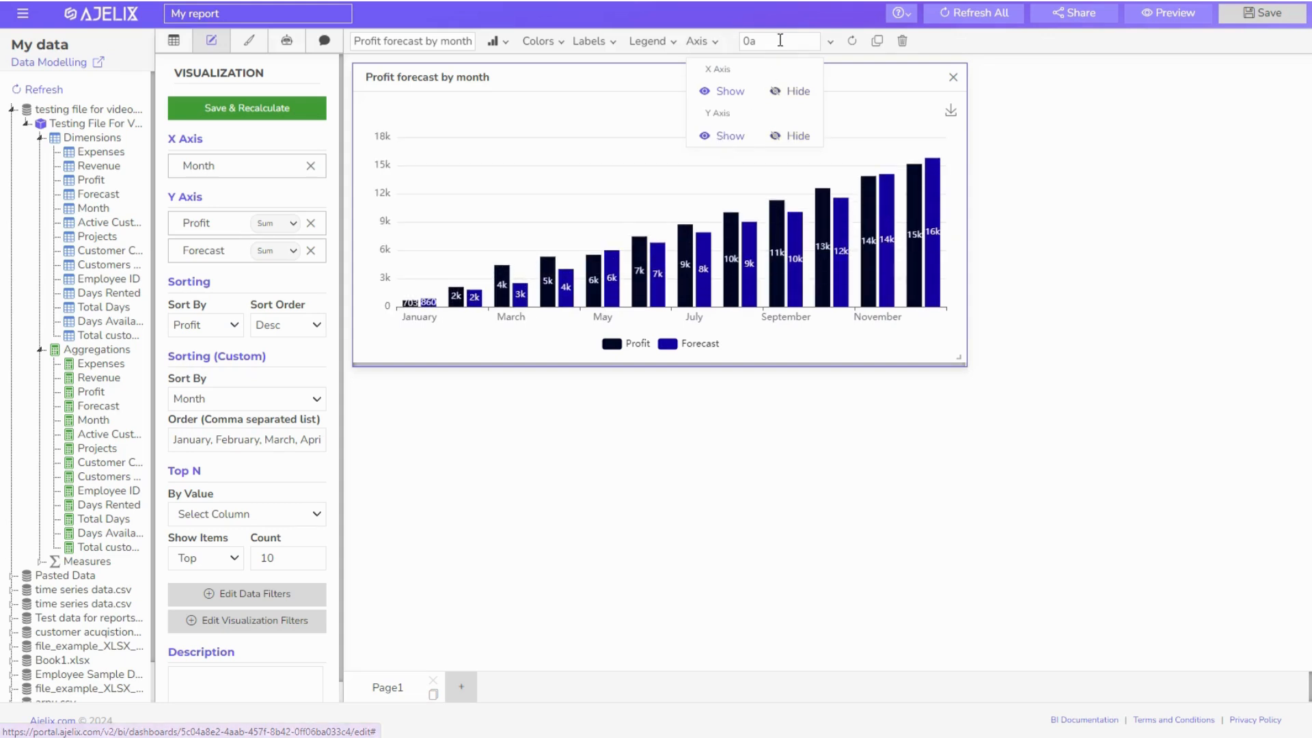
Add a dollar sign to the chart's number format so that it reads $0a.
left_click(829, 43)
left_click(743, 42)
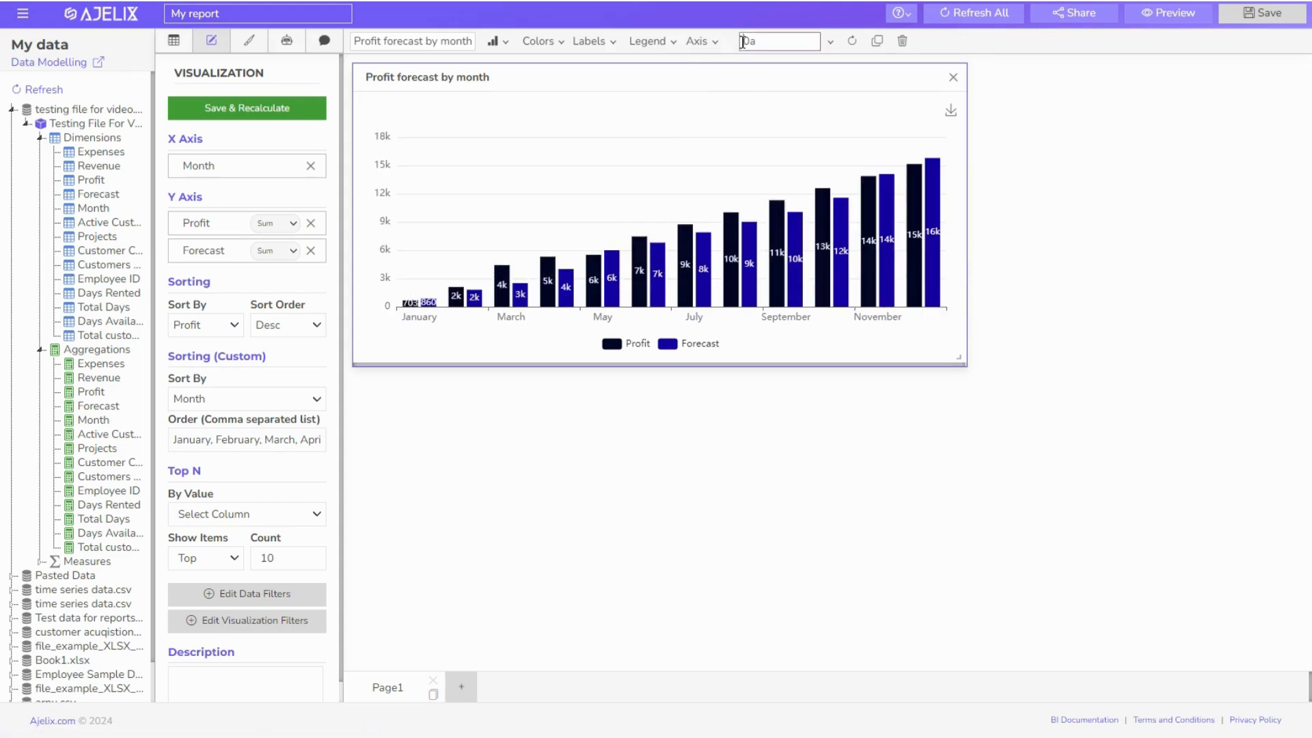
type("$")
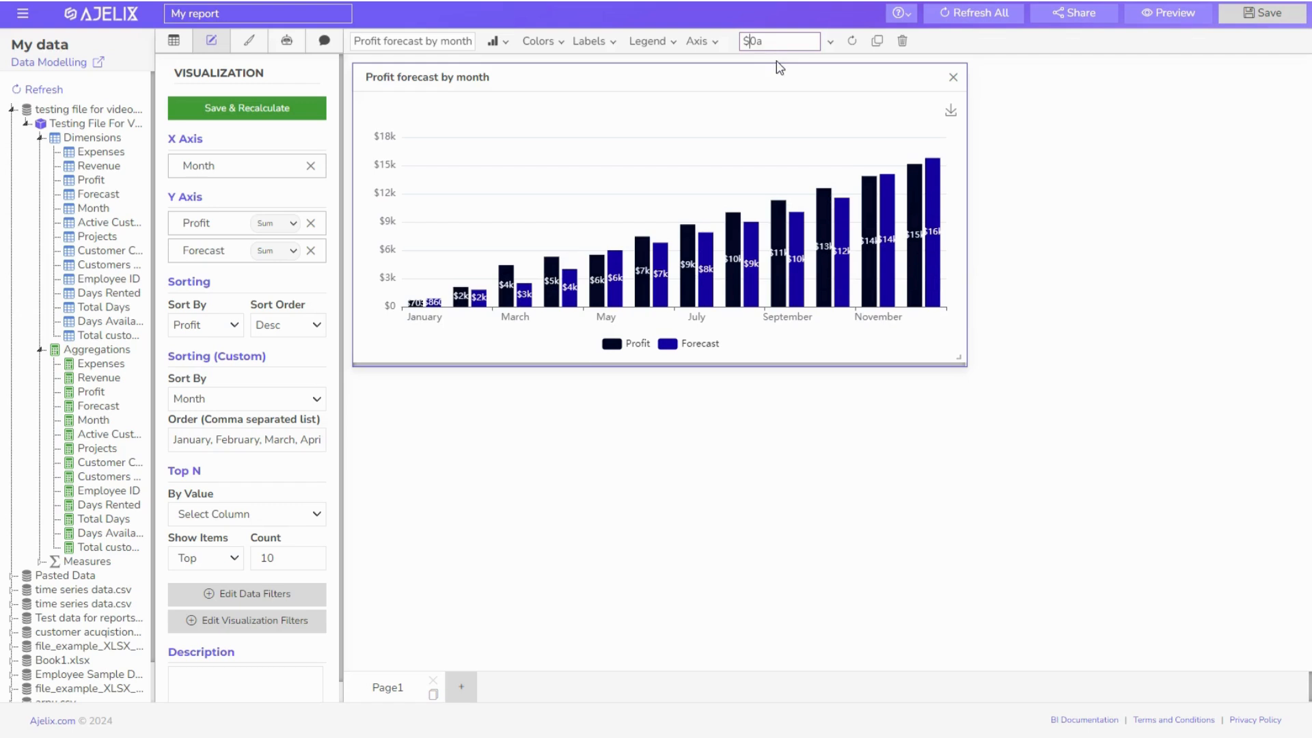
Examine the available number formats and look through the page with more number formats.
left_click(830, 43)
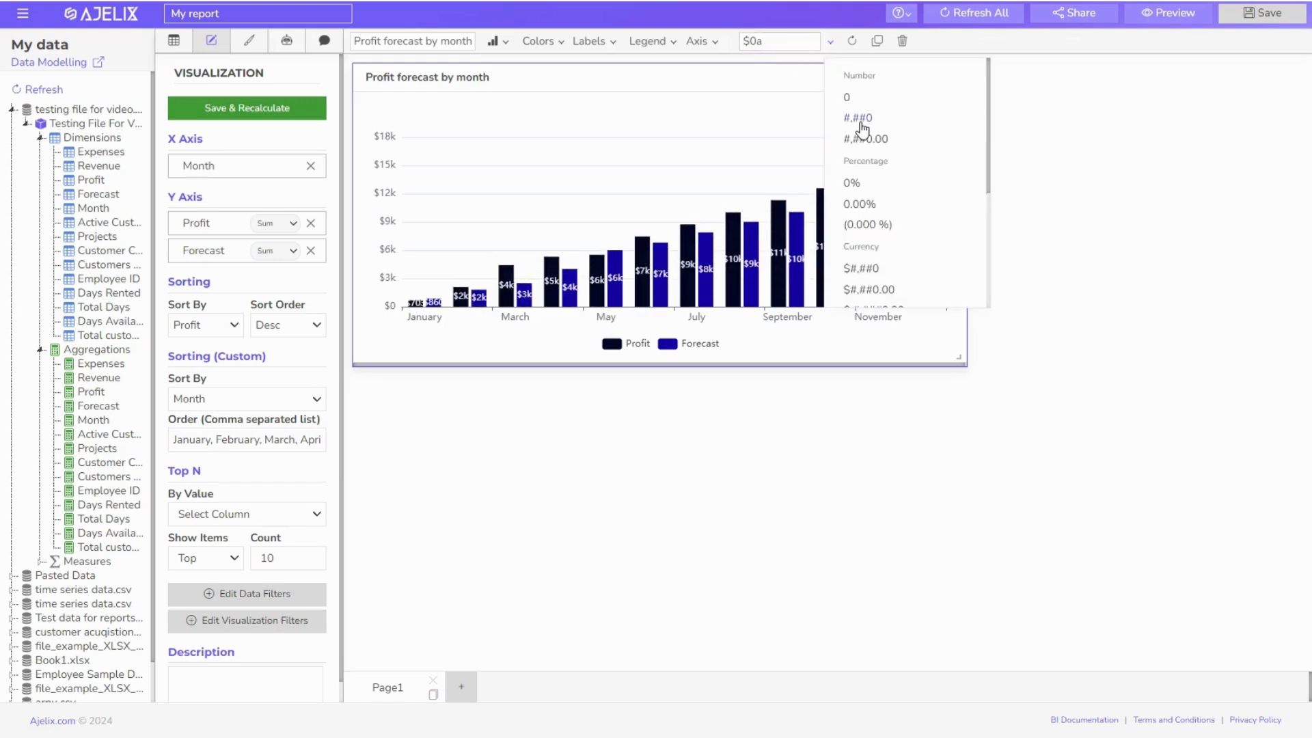
scroll(895, 151, "down", 5)
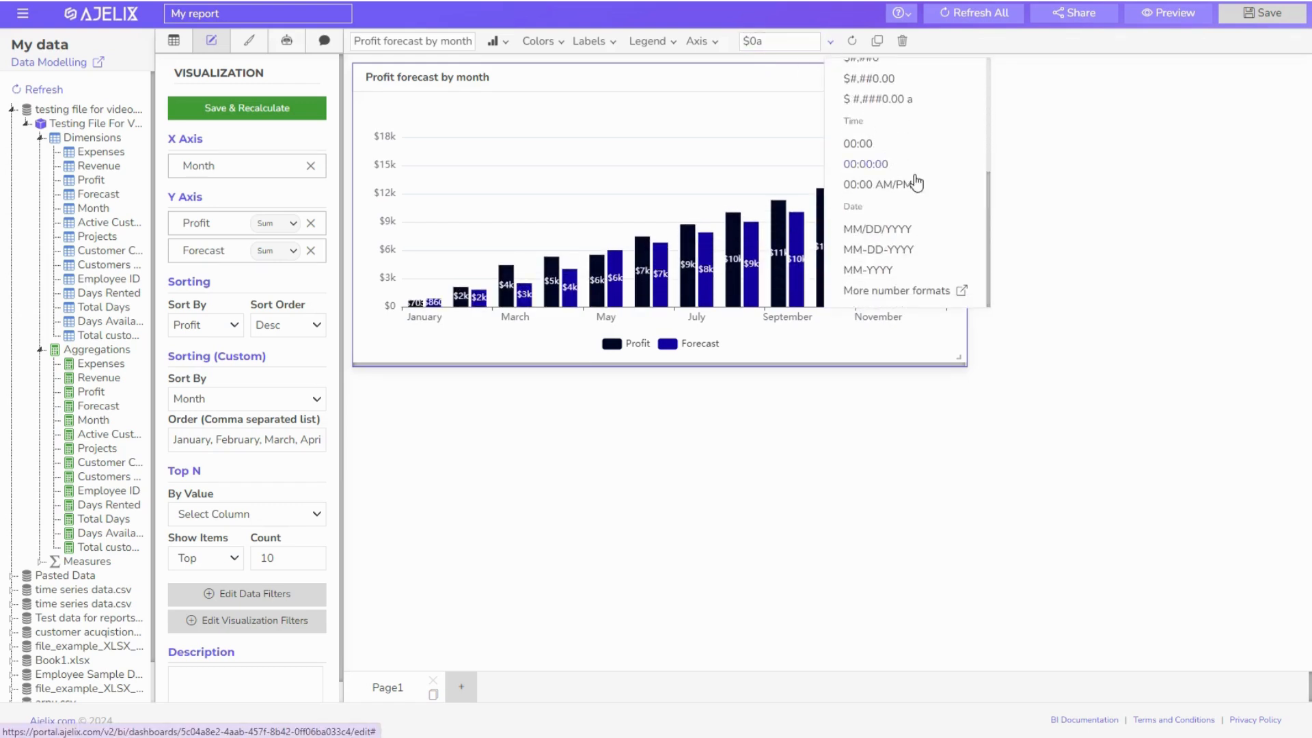
left_click(896, 301)
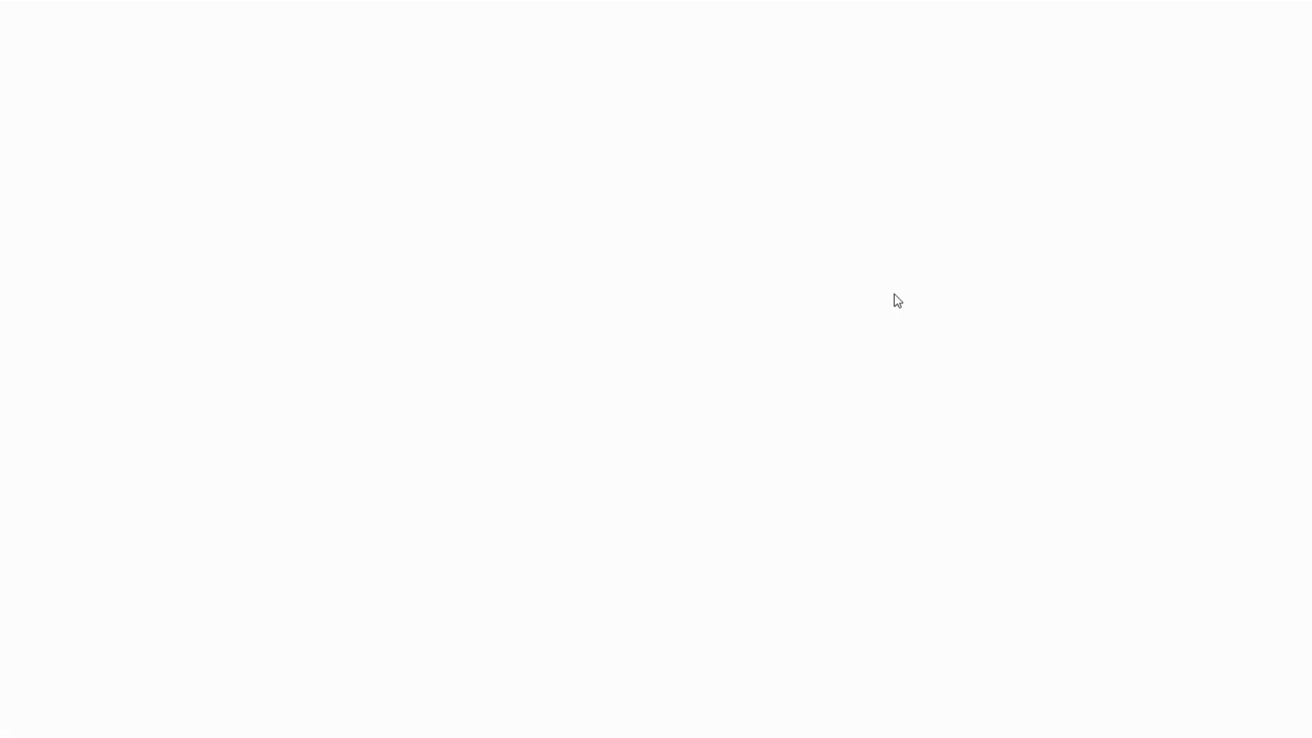
scroll(1091, 379, "down", 5)
scroll(1091, 379, "down", 18)
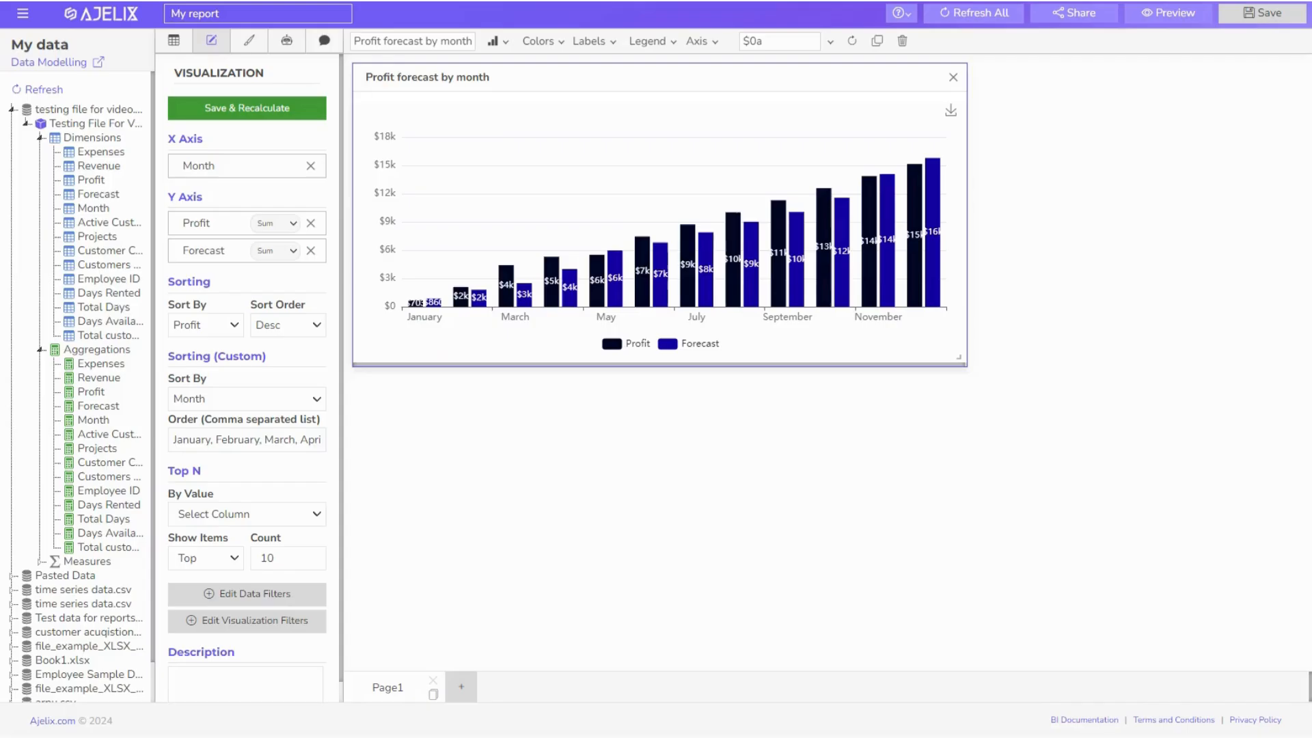
Enlarge the Profit forecast by month chart and reposition it on the page.
left_click_drag(981, 387, 1232, 471)
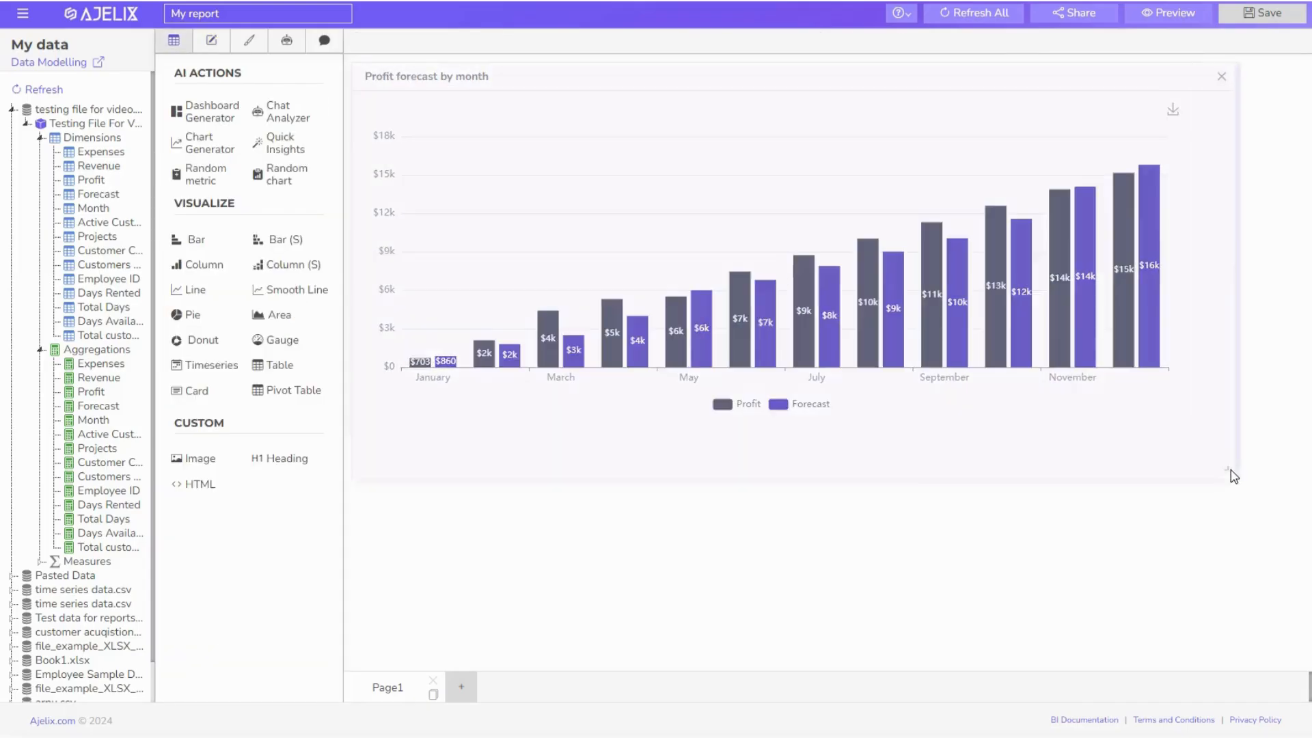
left_click_drag(1074, 478, 1128, 581)
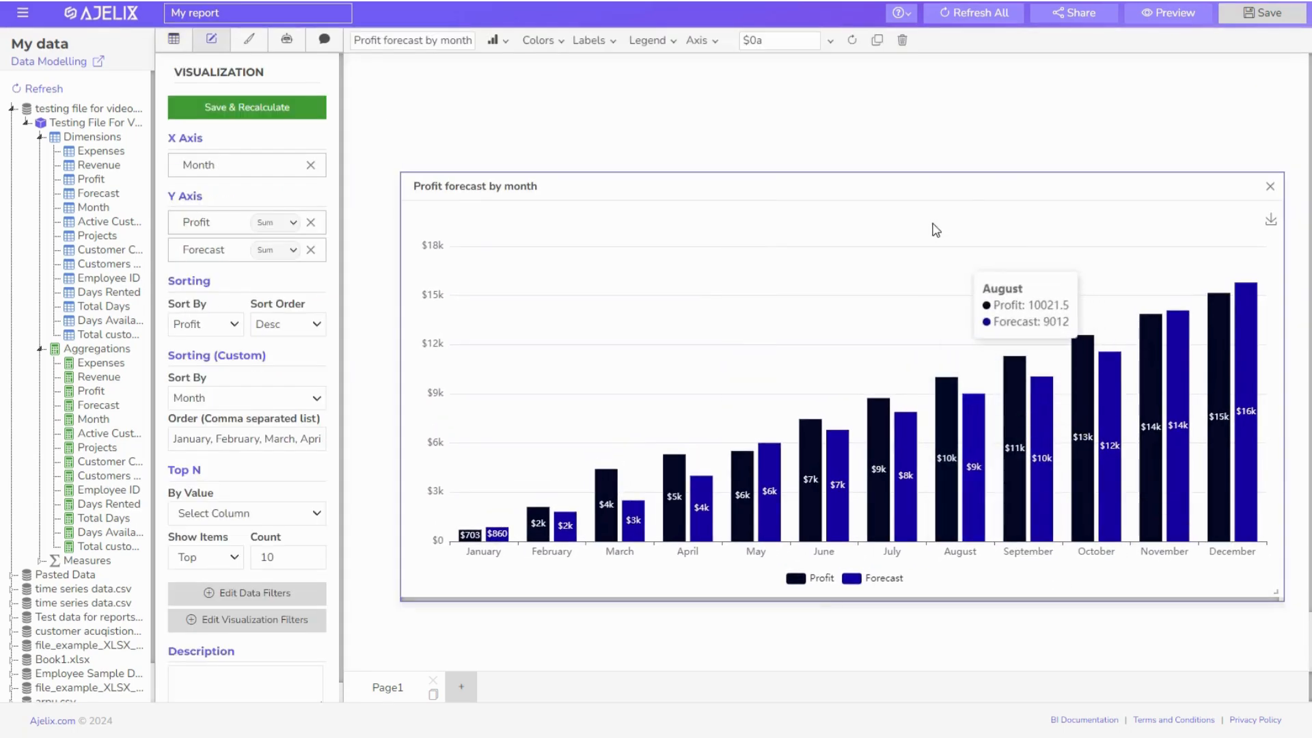
left_click_drag(919, 189, 881, 109)
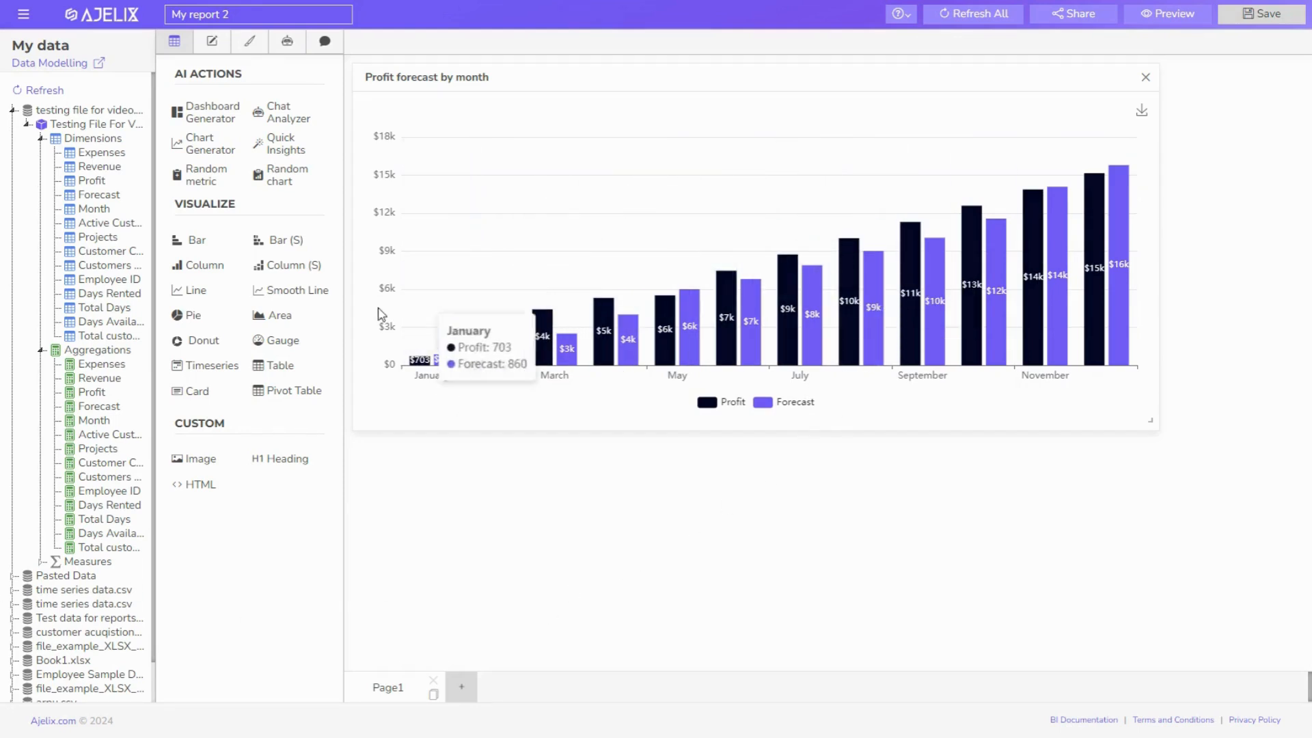
Rename the dashboard to "My report" in the report settings and apply AI-generated chart colours to the current page.
left_click(249, 41)
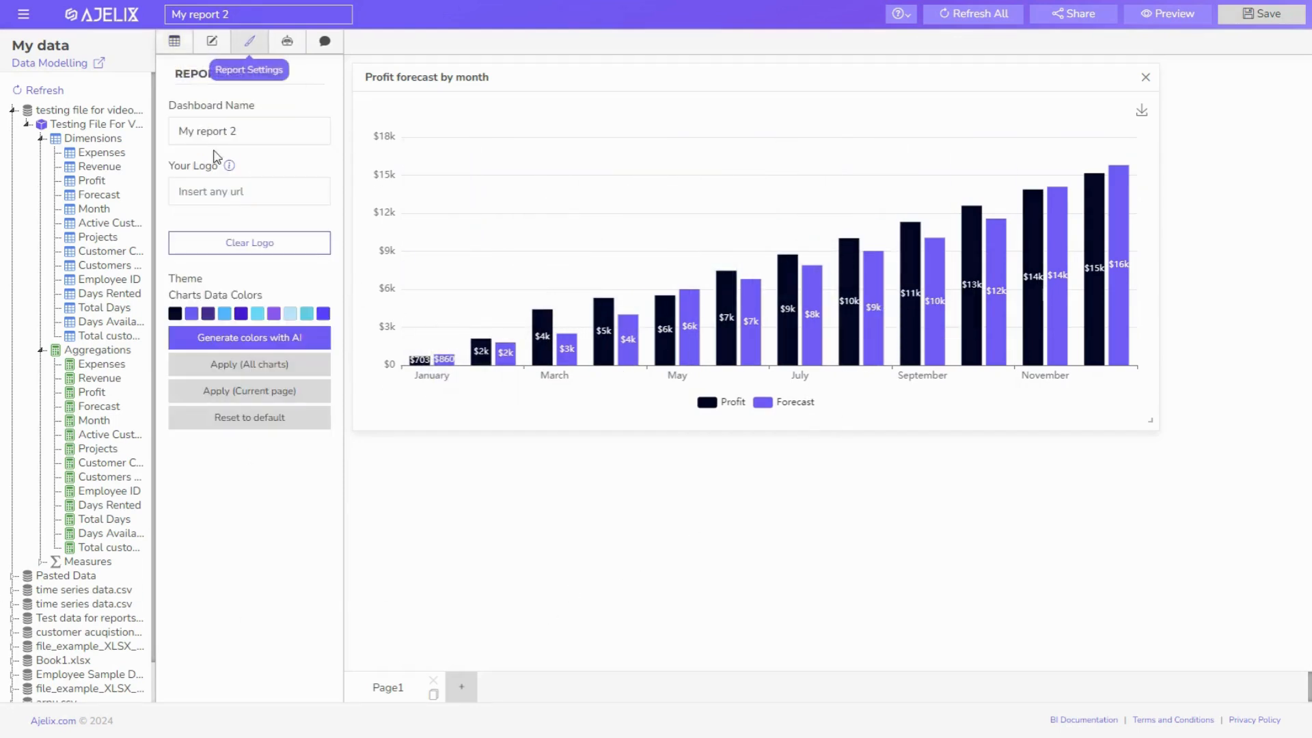
left_click(268, 129)
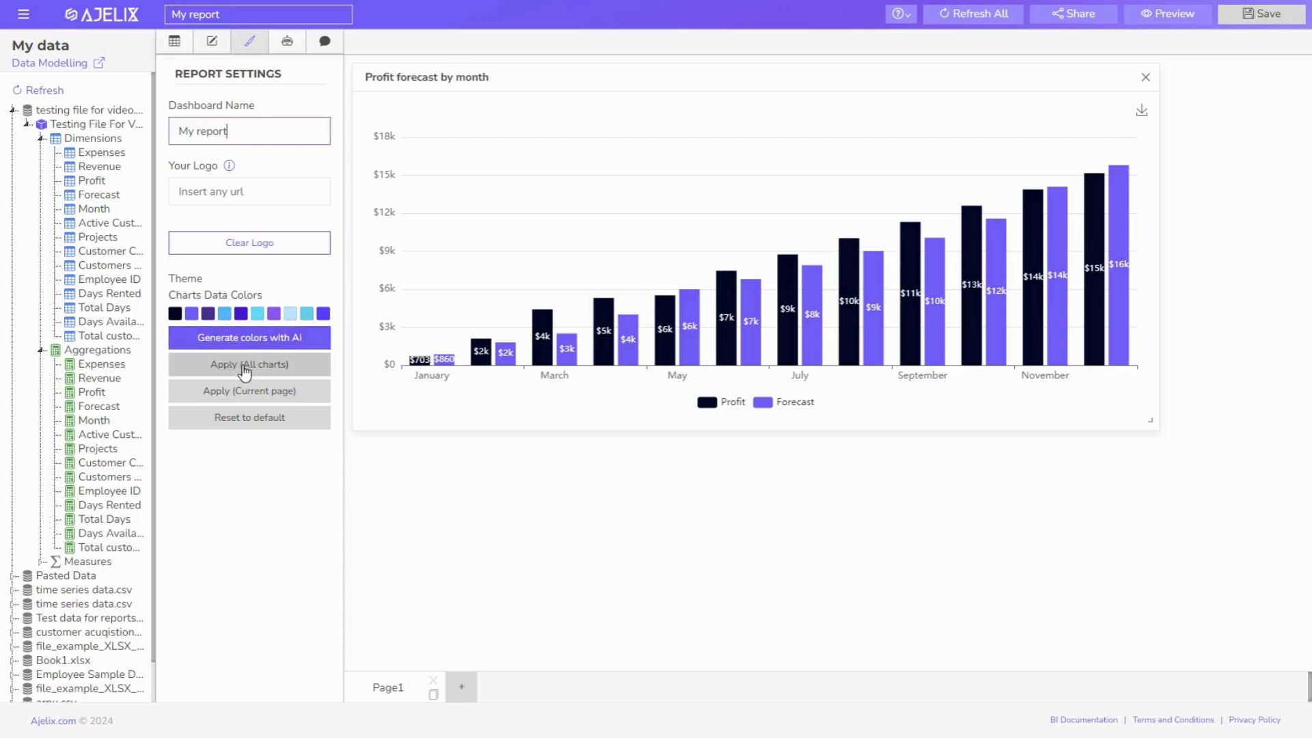
left_click(234, 337)
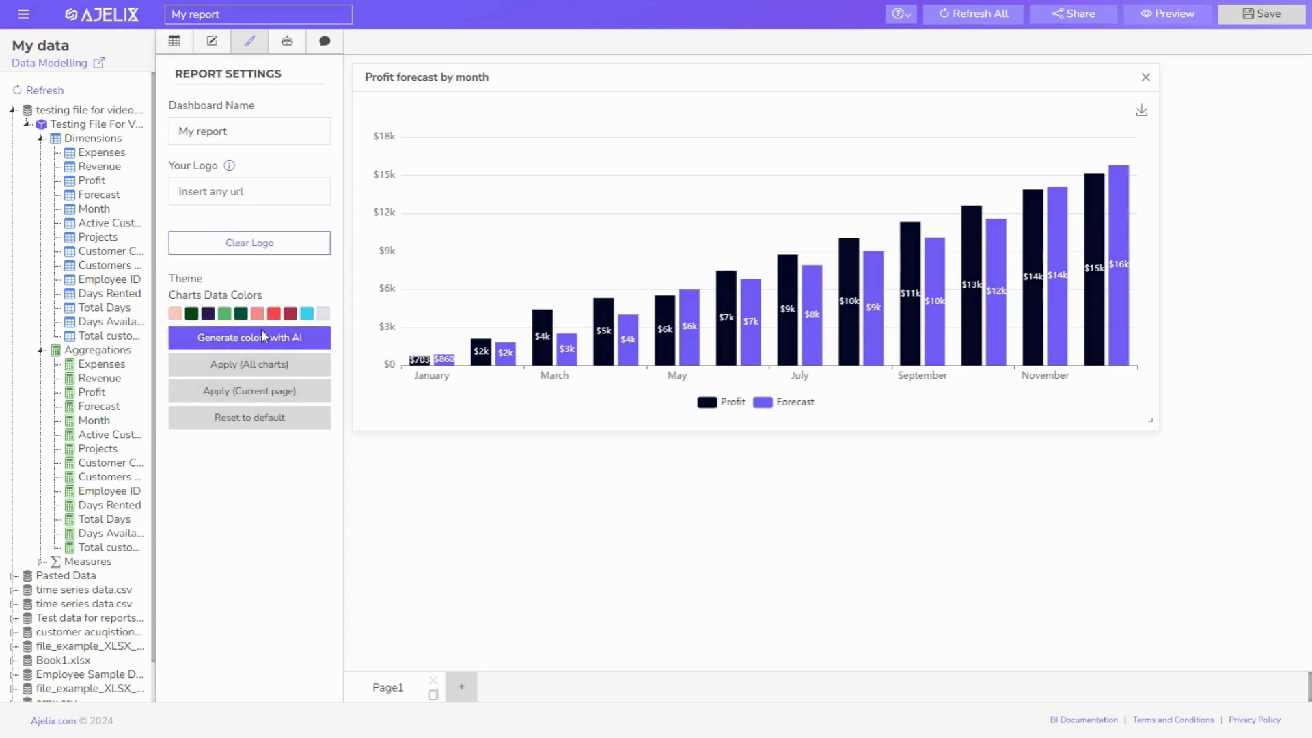
left_click(249, 395)
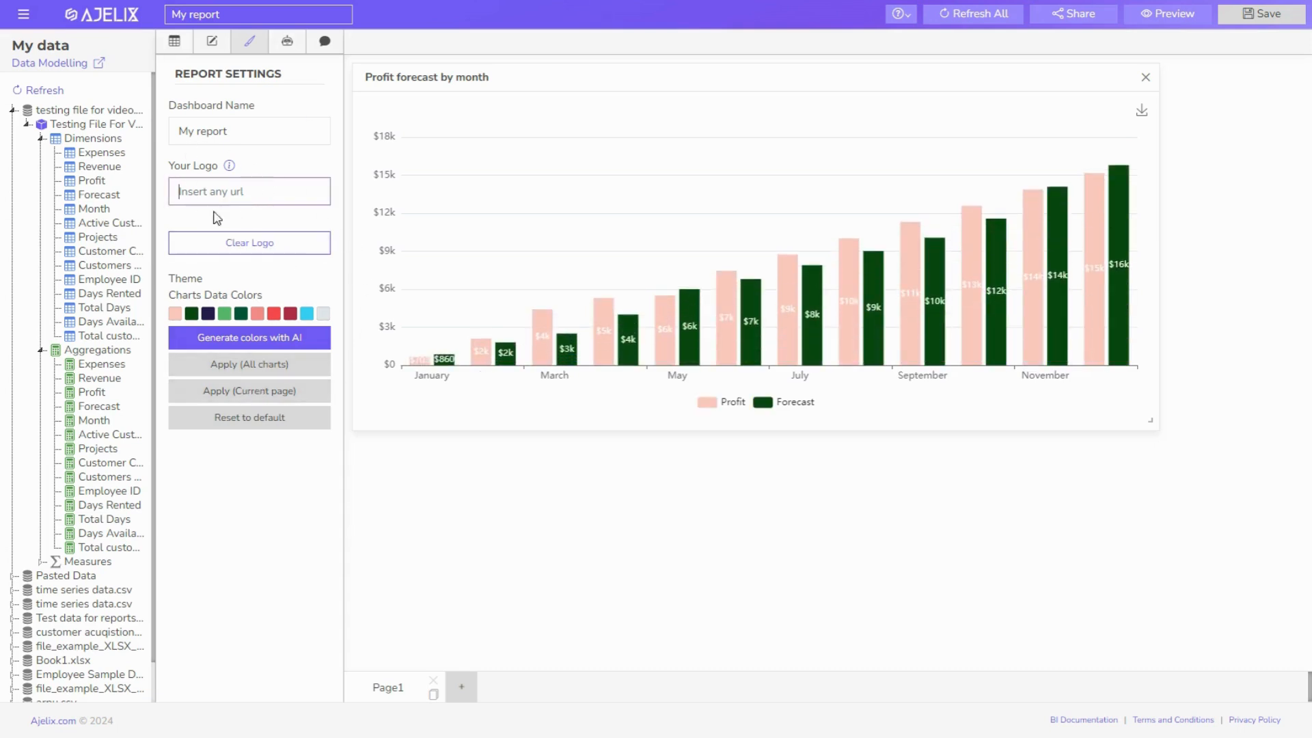
Add a new page to the report.
left_click(462, 687)
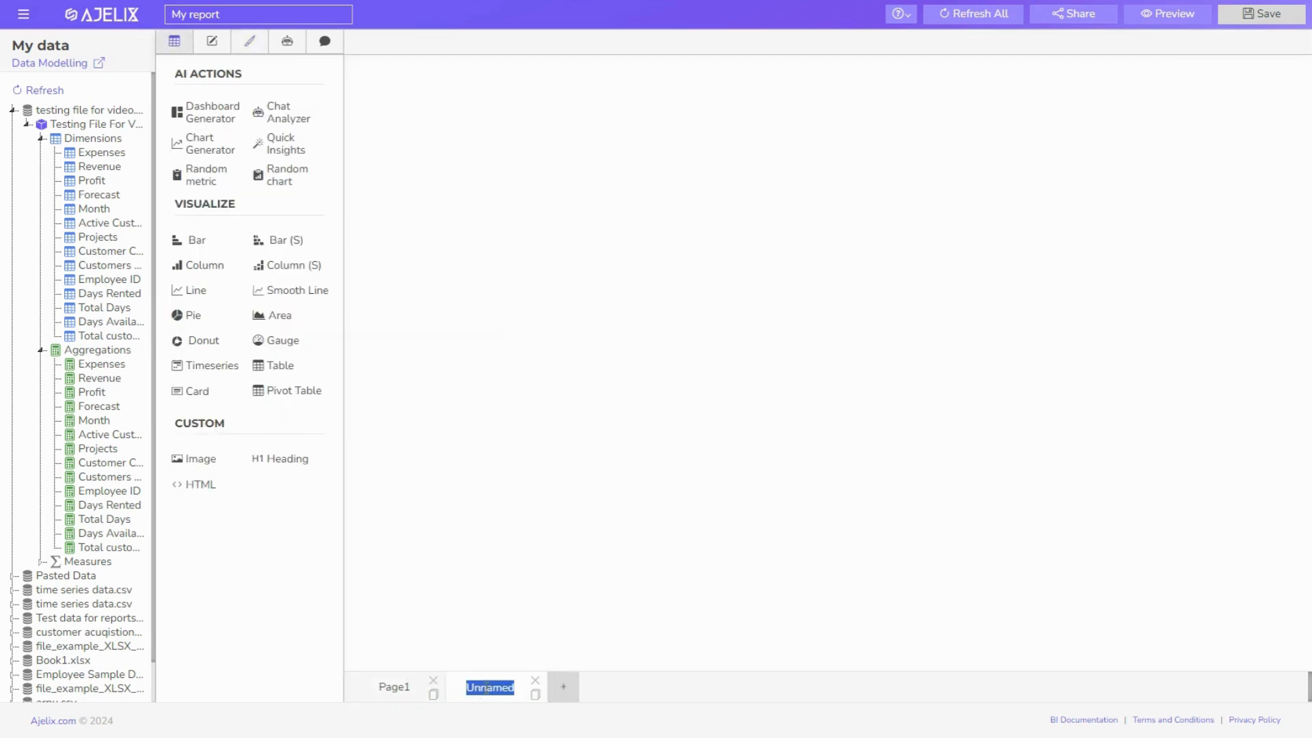